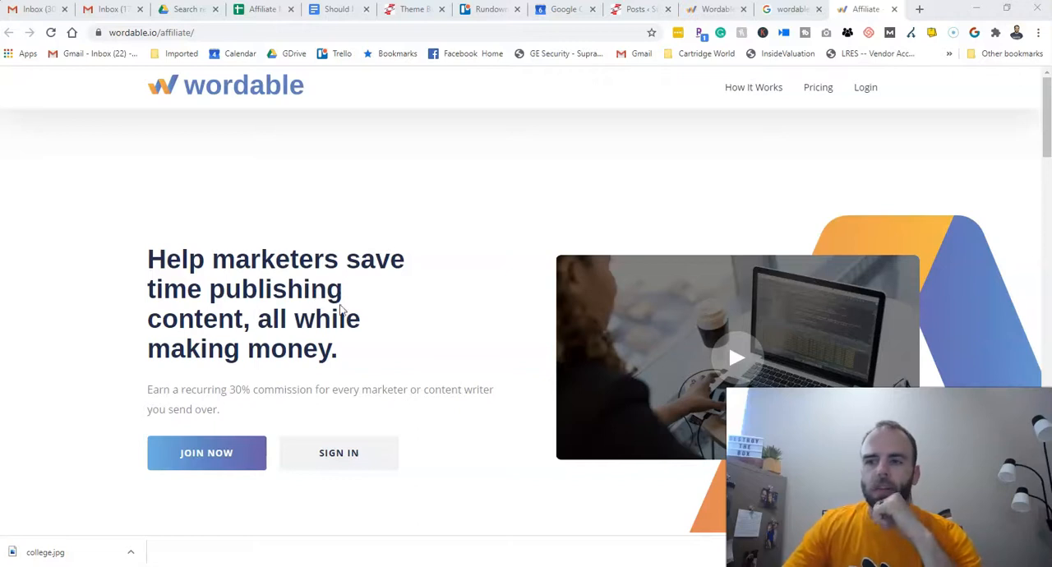
- Review the Wordable affiliate page and the How It Works walkthrough for exporting Google Docs to WordPress
scroll(268, 339, "down", 1)
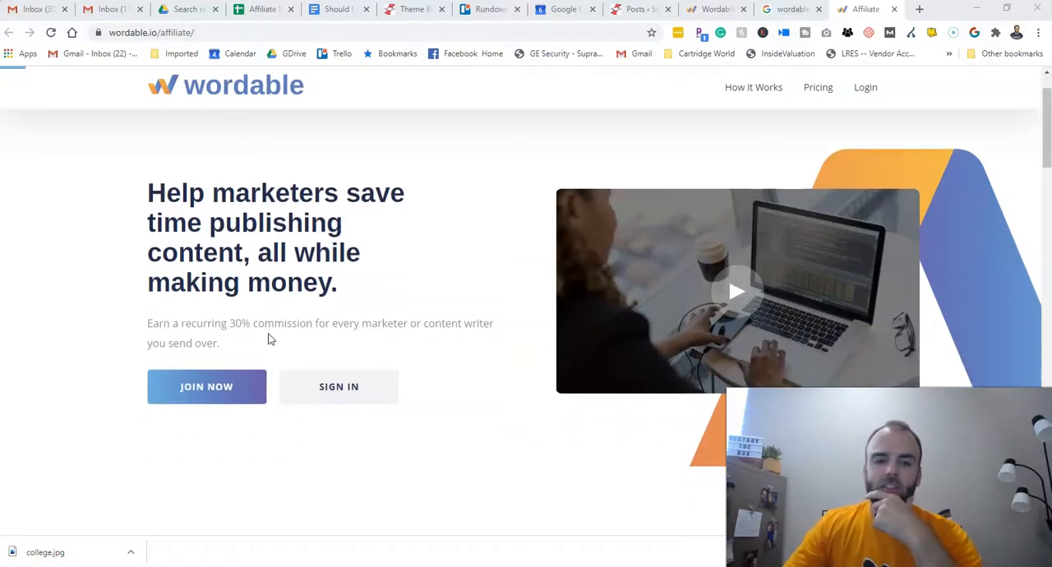
scroll(354, 322, "down", 5)
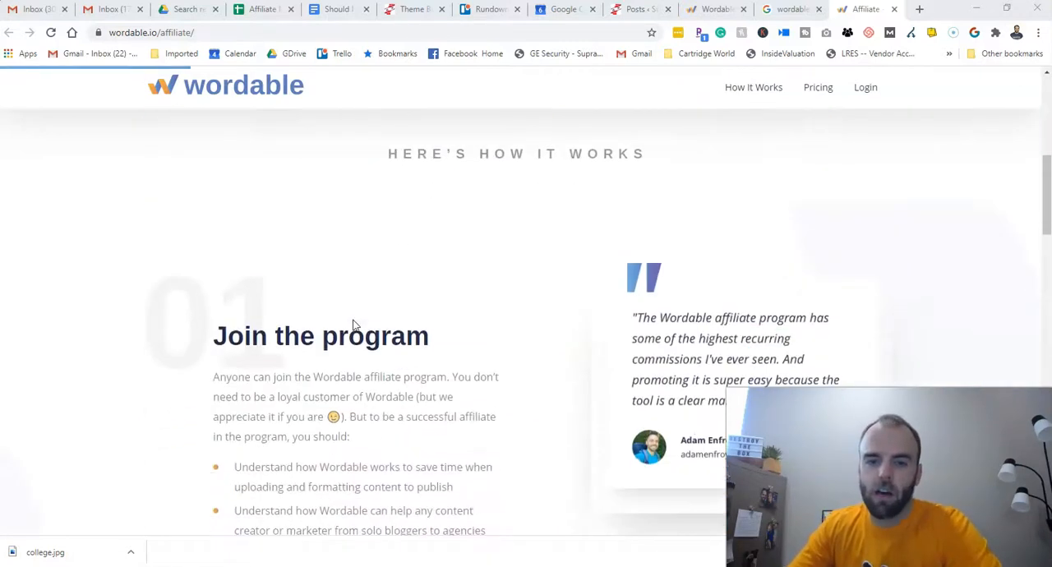
scroll(362, 326, "up", 5)
left_click(736, 89)
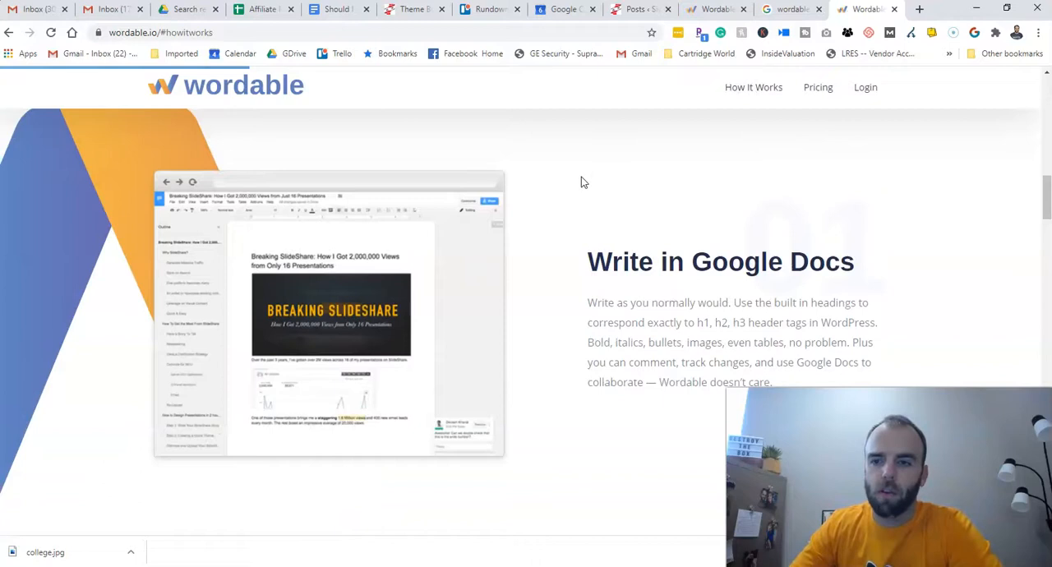
scroll(581, 182, "down", 5)
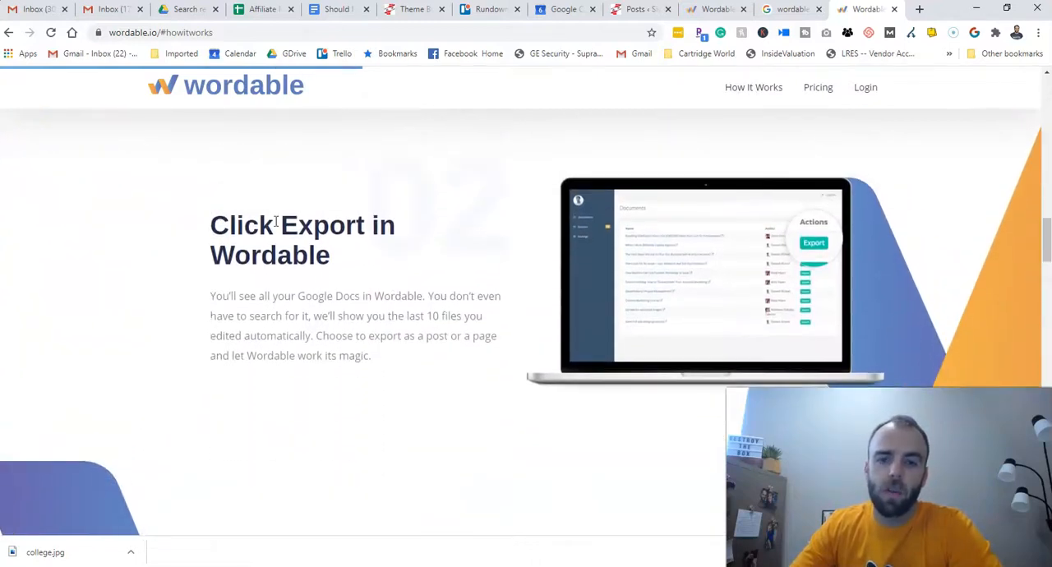
scroll(329, 291, "down", 5)
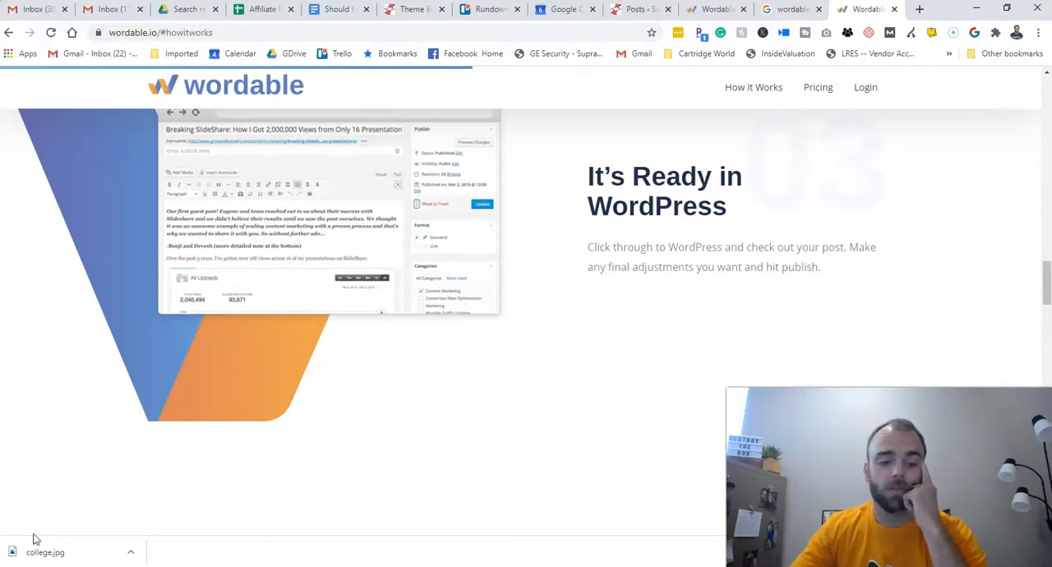
- Sign up for Wordable with the first listed Google account and allow all requested Google Drive permissions
scroll(35, 539, "up", 10)
left_click(662, 333)
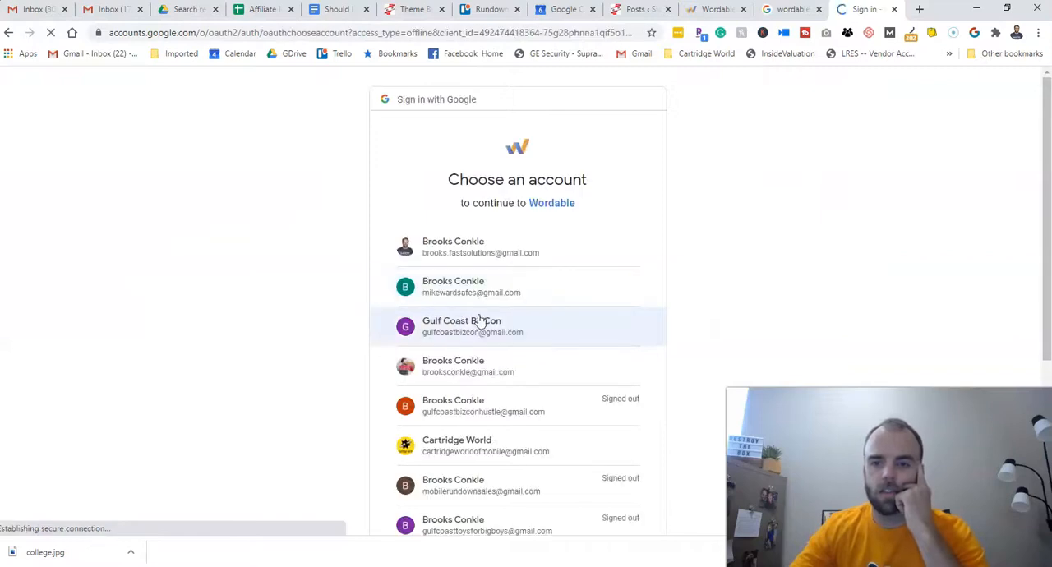
left_click(467, 255)
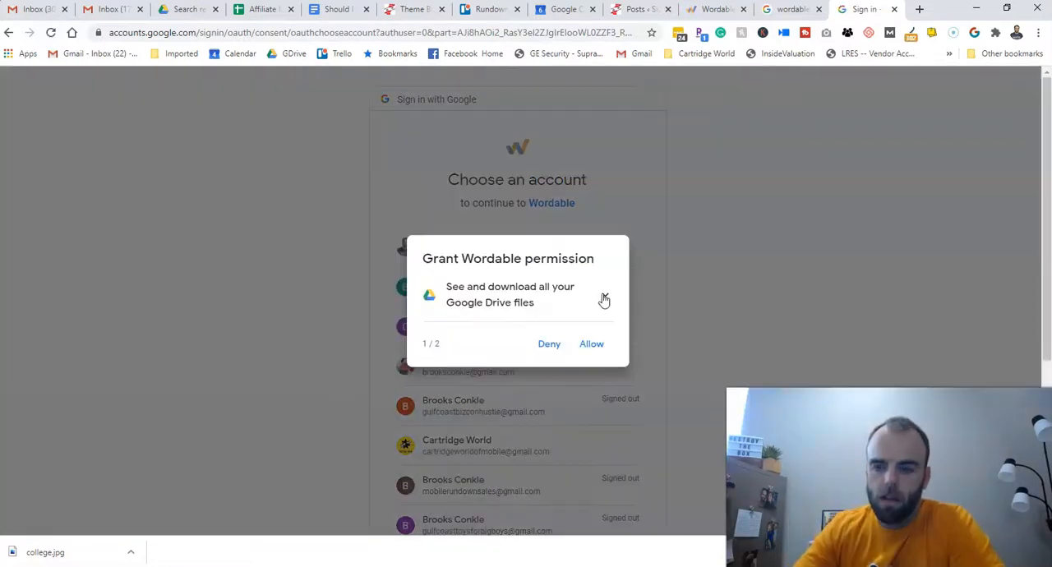
left_click(592, 346)
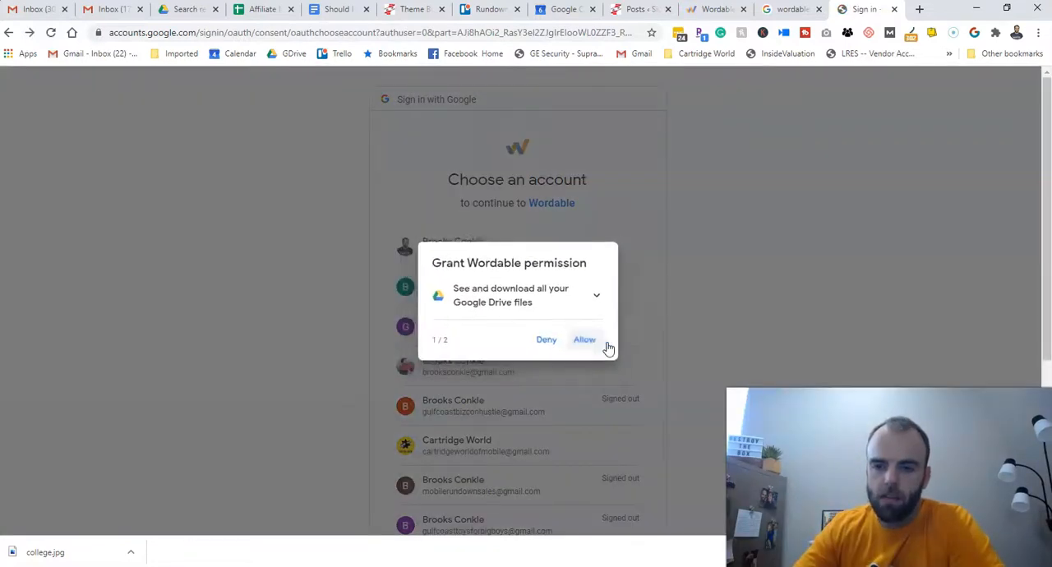
left_click(585, 360)
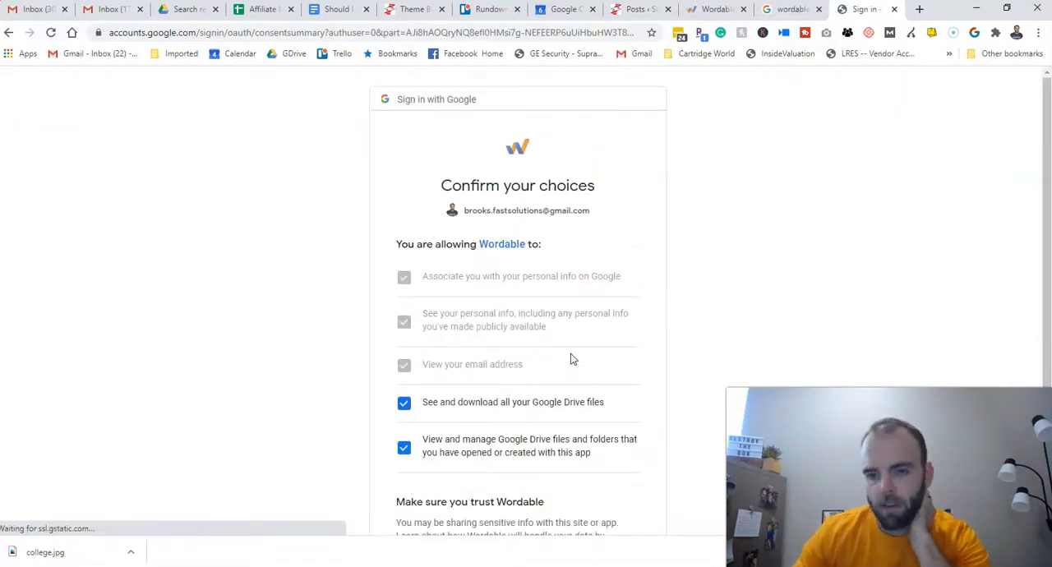
scroll(573, 359, "down", 2)
left_click(604, 436)
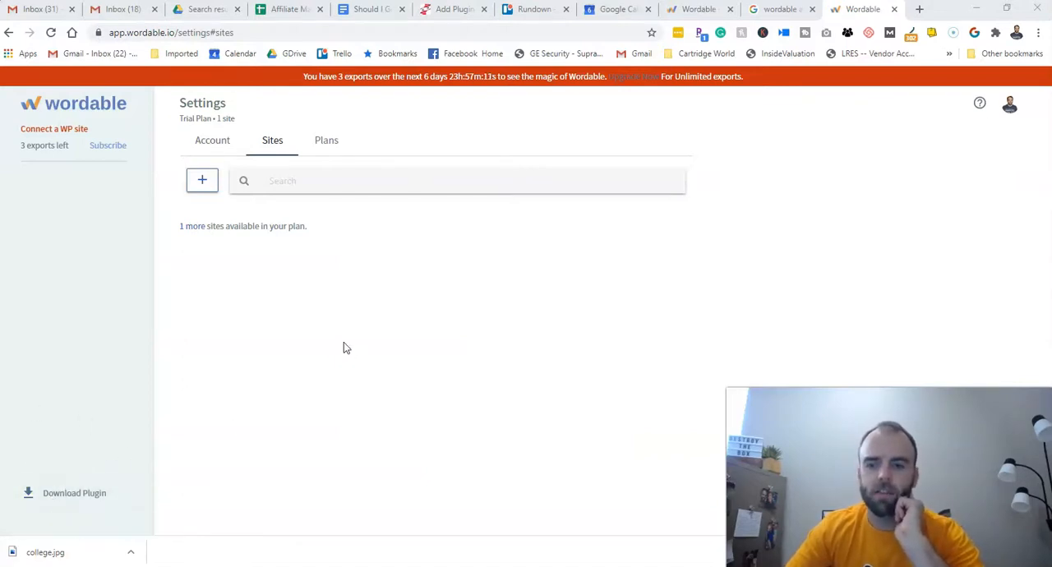
- Download the Wordable plugin zip to the Desktop and open the instructions for adding a WordPress site
left_click(74, 493)
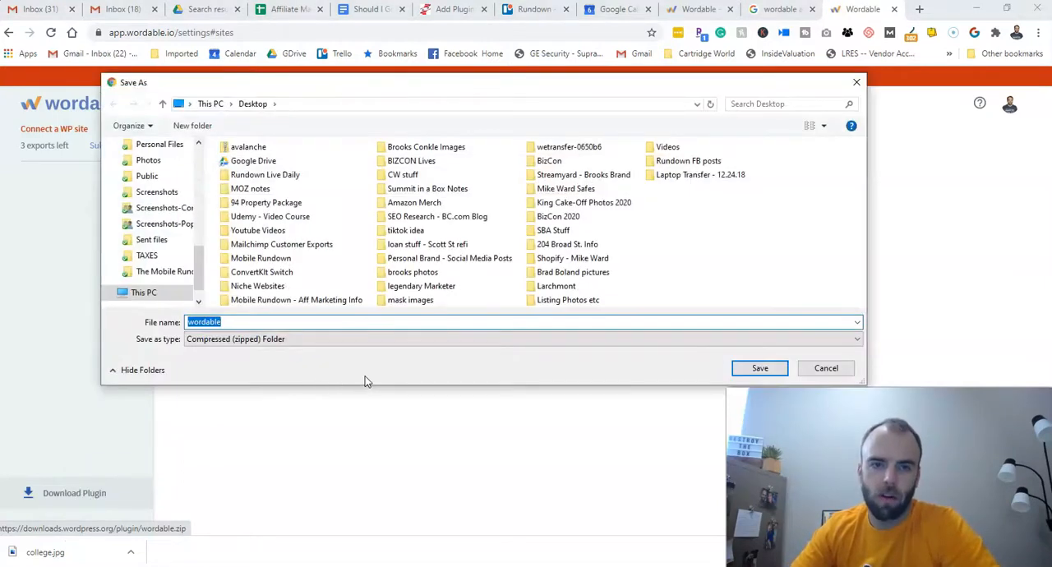
left_click(761, 370)
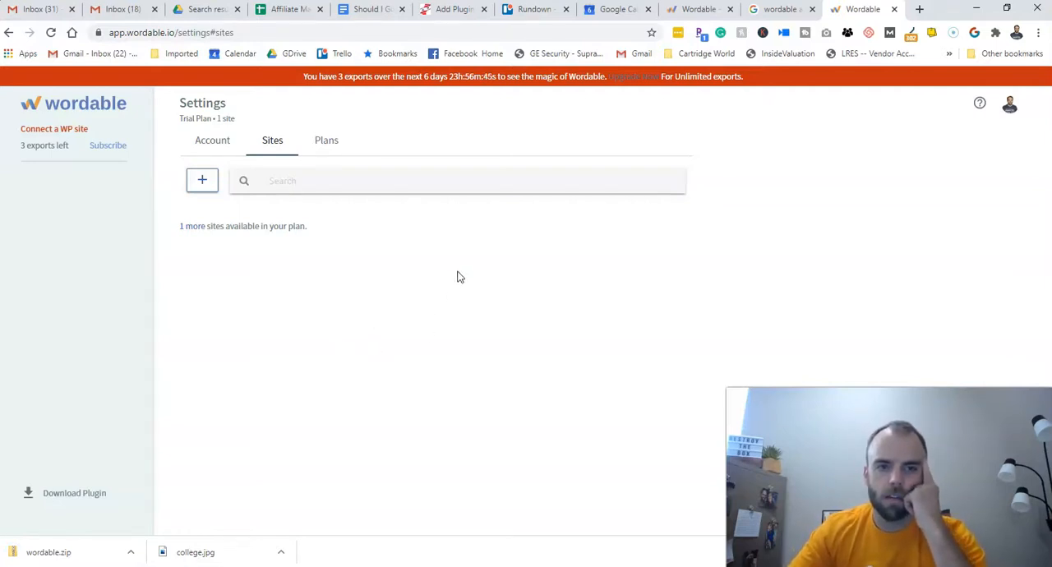
left_click(203, 180)
left_click(274, 141)
left_click(202, 180)
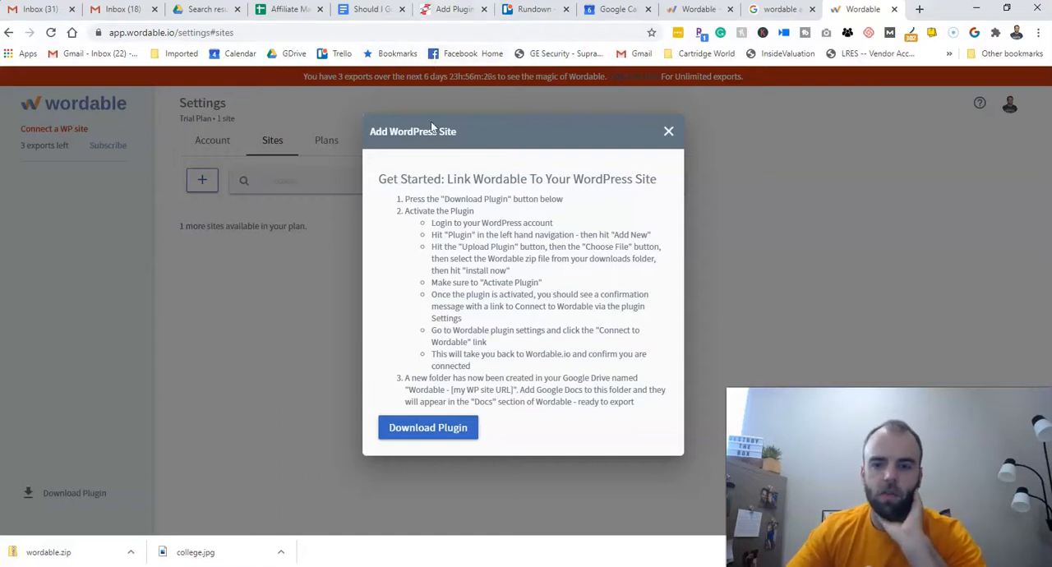
- Switch to the WordPress Add Plugins page, upload wordable.zip from the Desktop and install it
left_click(458, 12)
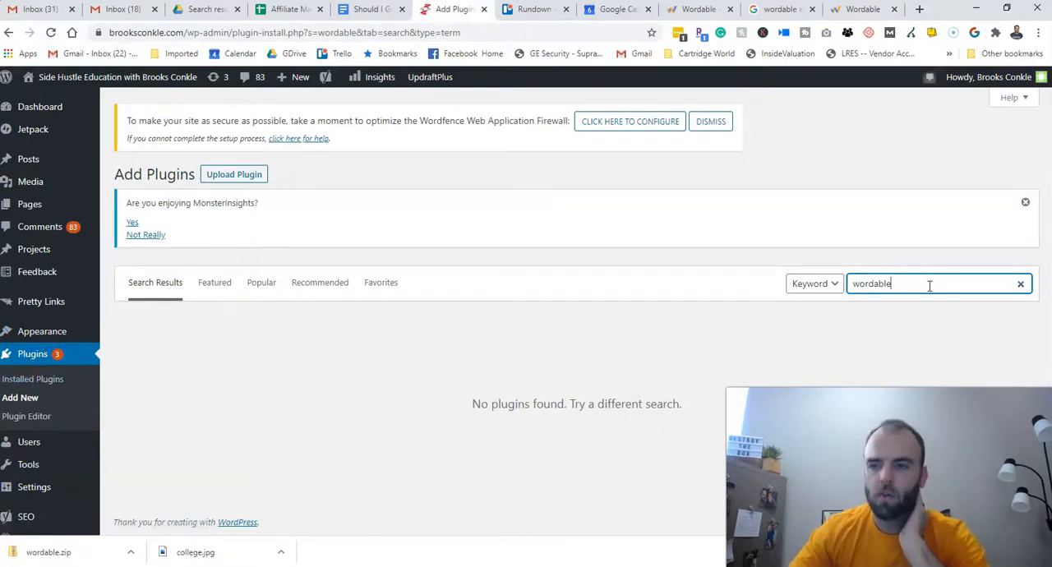
left_click(238, 177)
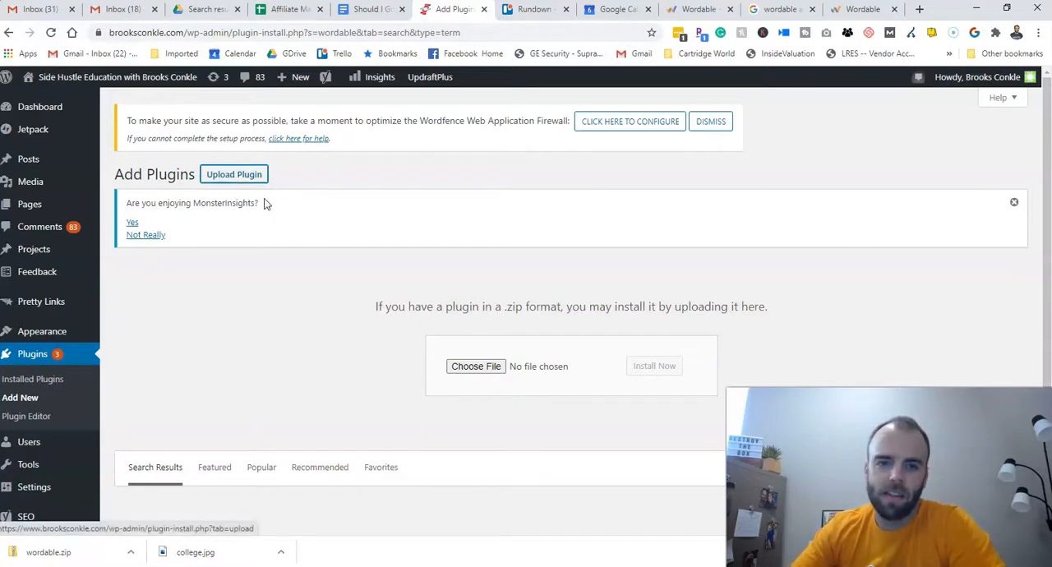
left_click(484, 368)
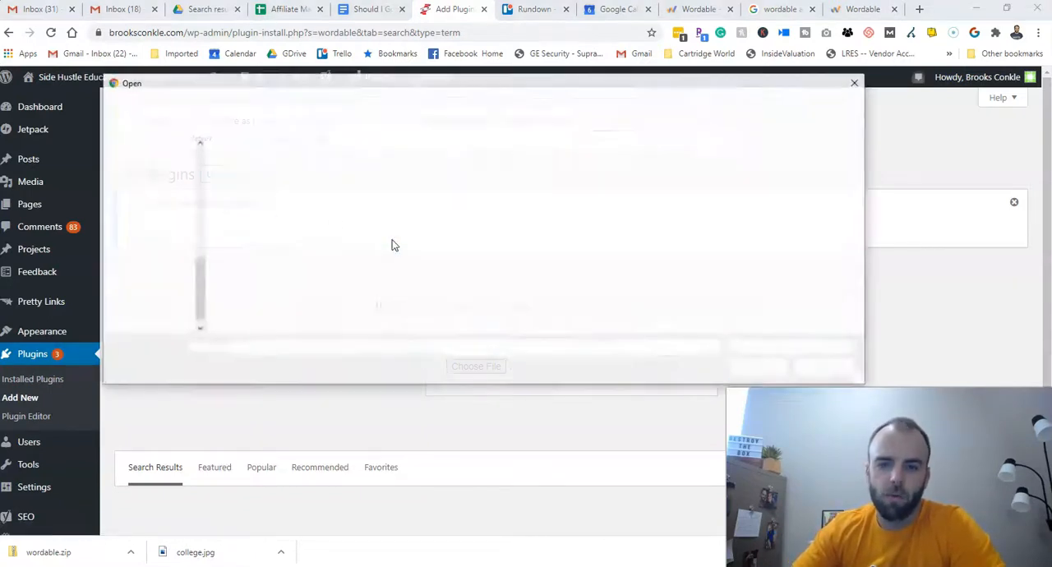
left_click_drag(199, 271, 200, 156)
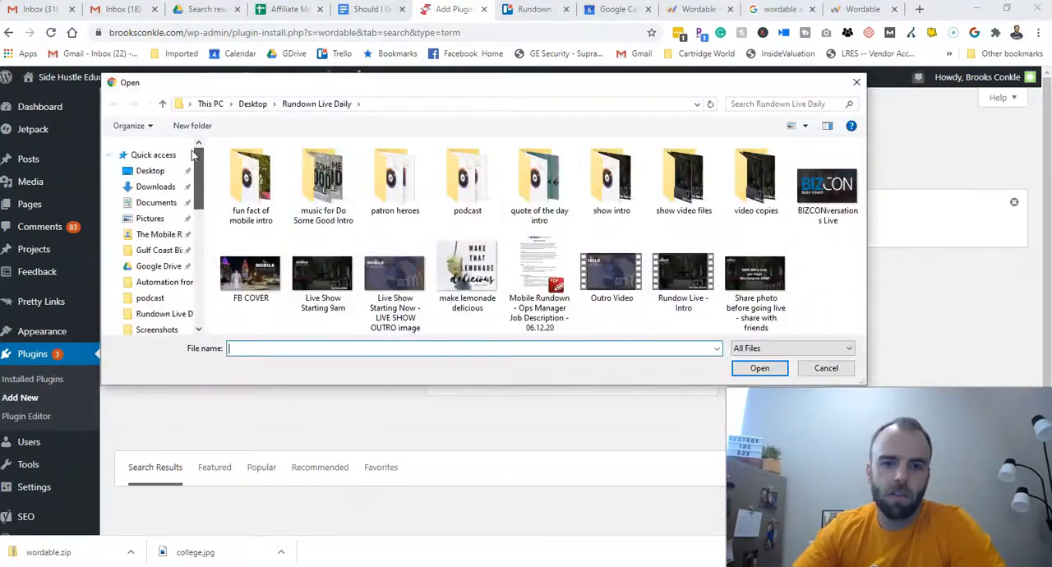
left_click(148, 171)
scroll(263, 172, "left", 5)
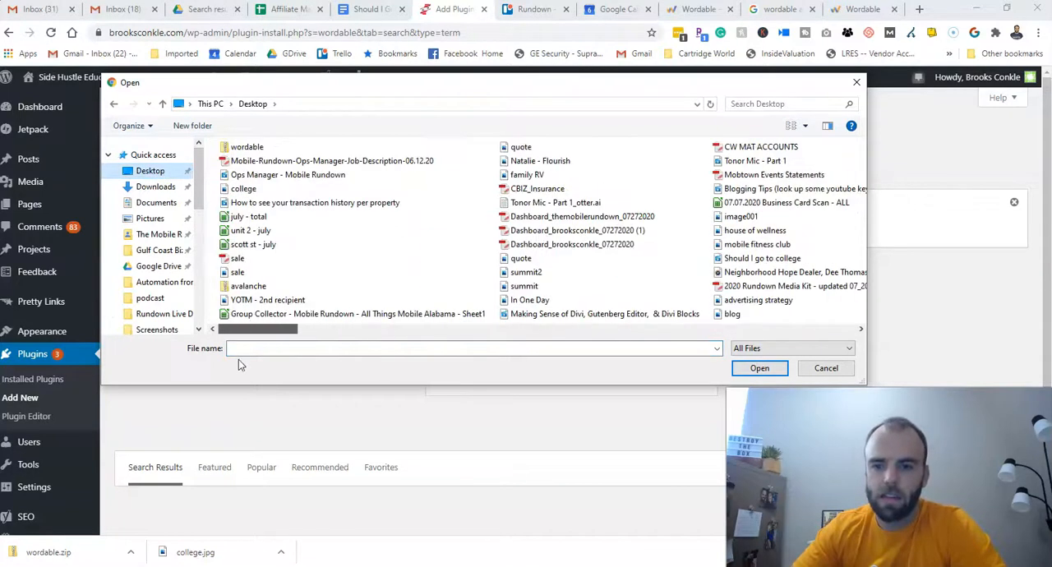
double_click(248, 147)
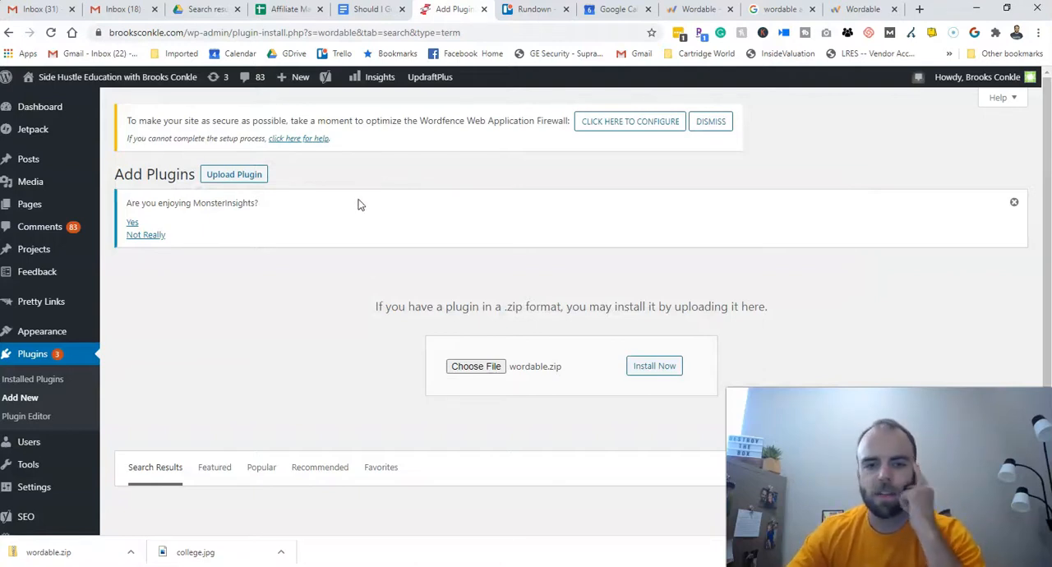
left_click(676, 371)
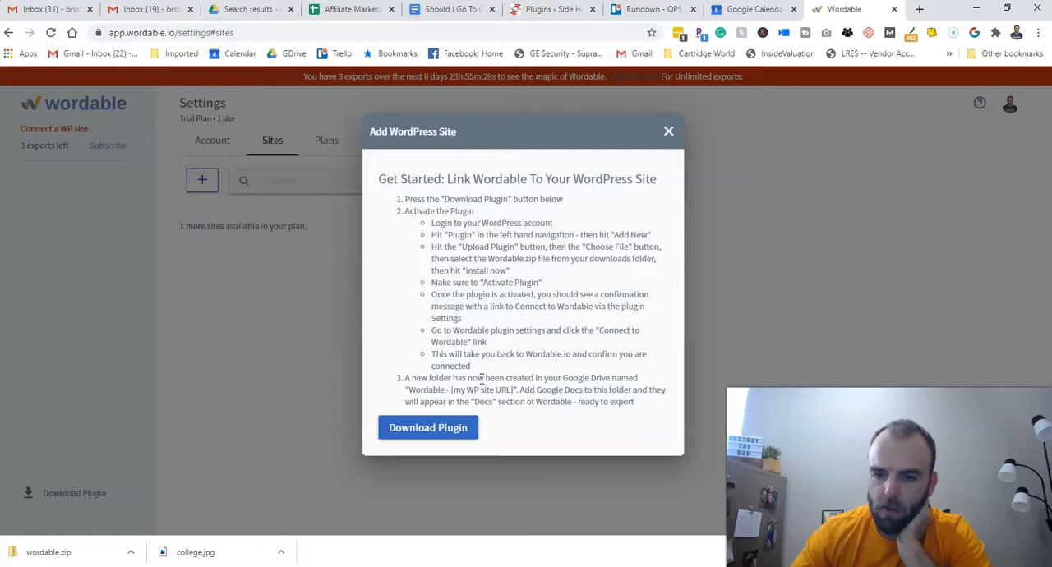
- Read the Add WordPress Site instructions on connecting the plugin and using the Google Drive folder
left_click_drag(488, 380, 639, 403)
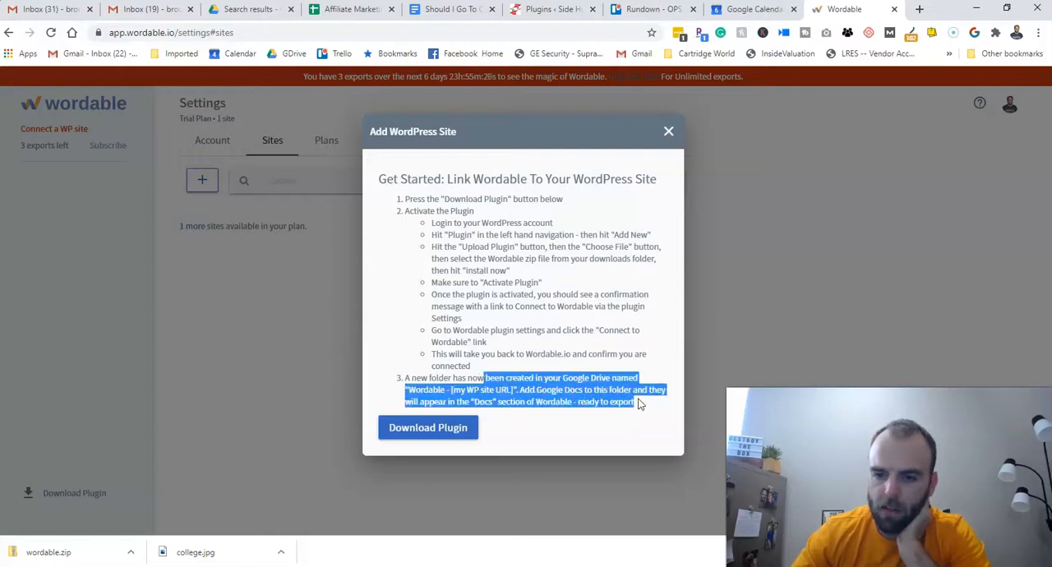
left_click(640, 403)
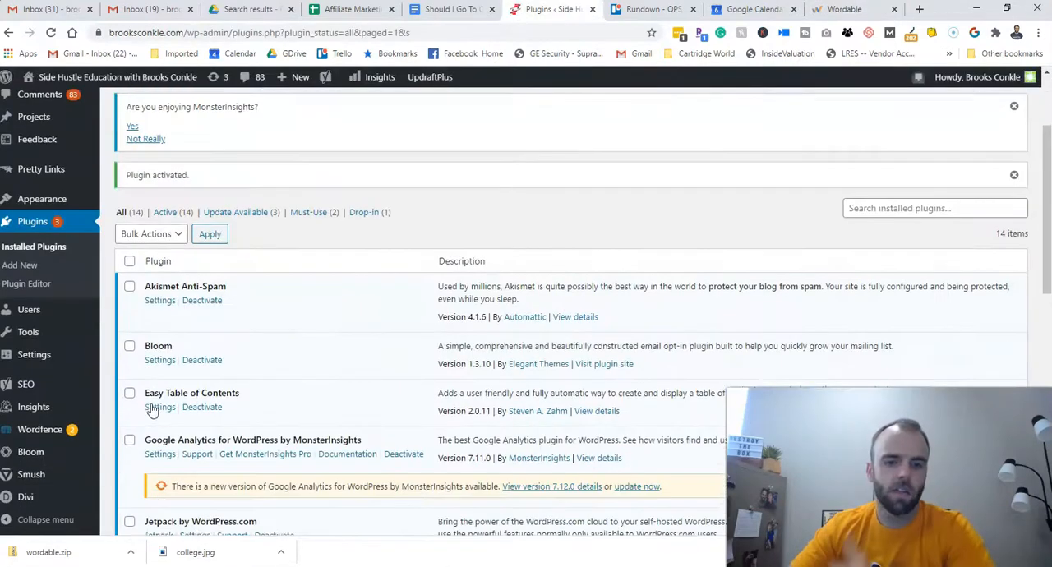
scroll(191, 369, "down", 10)
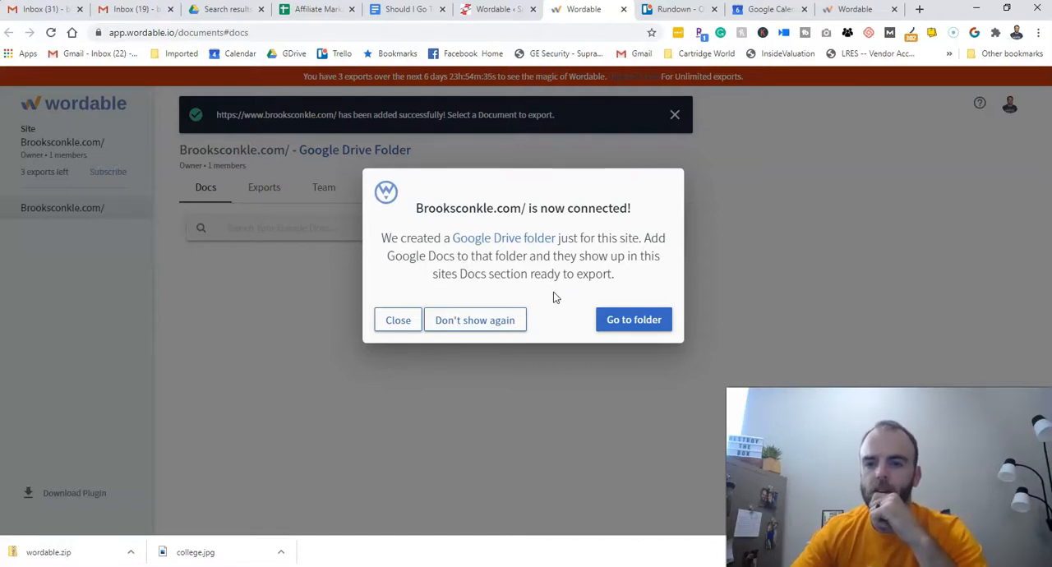
- Open the connected site's Google Drive folder from Wordable, and locate that folder in My Drive
left_click(623, 320)
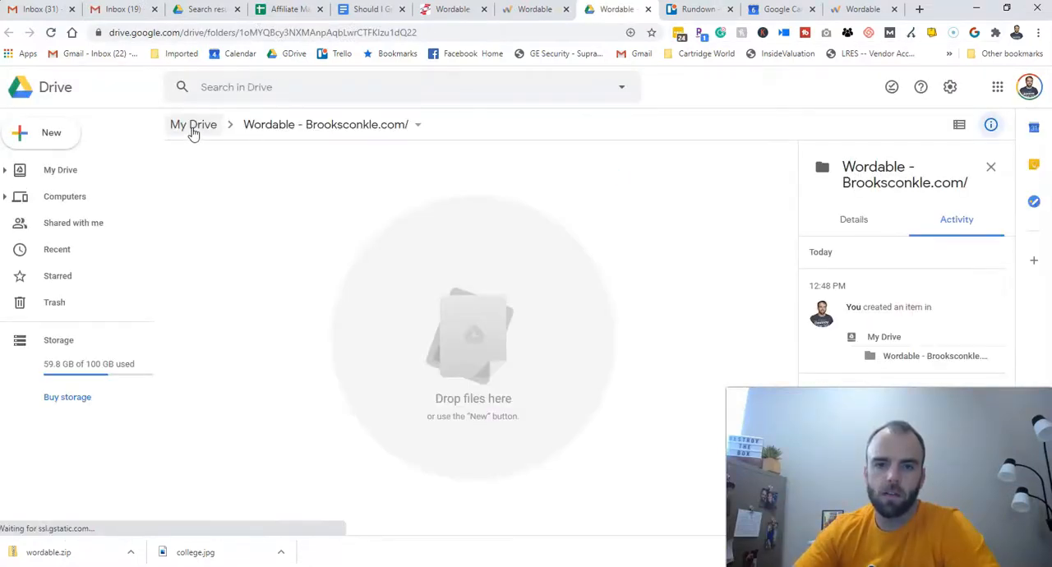
left_click(193, 128)
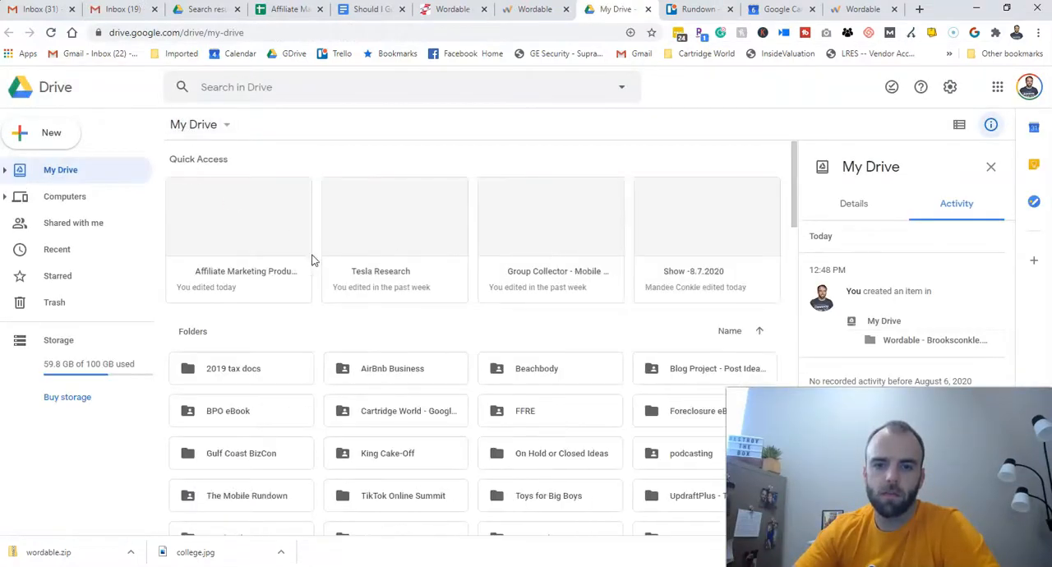
scroll(401, 387, "down", 3)
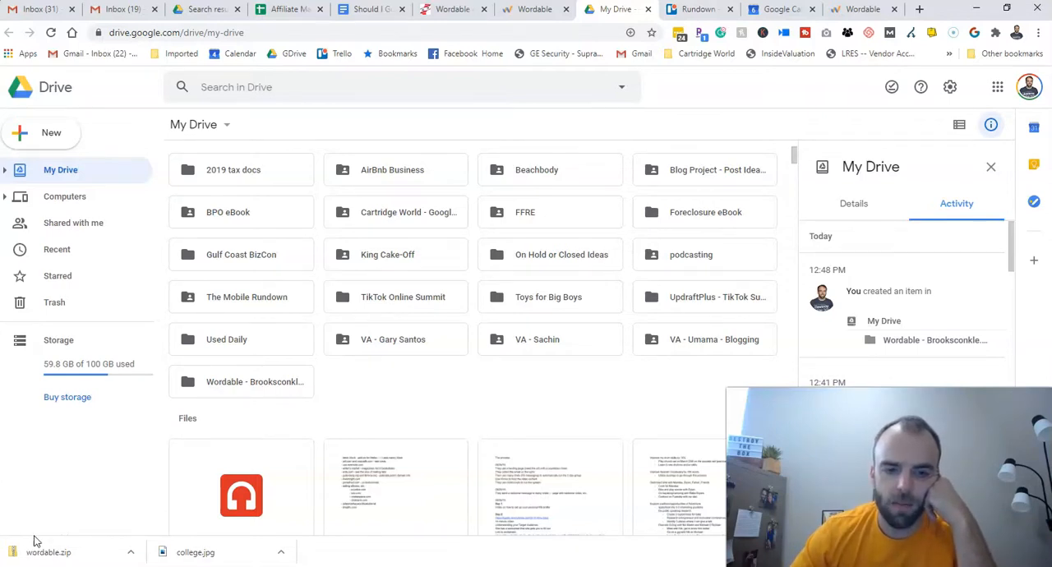
left_click(237, 392)
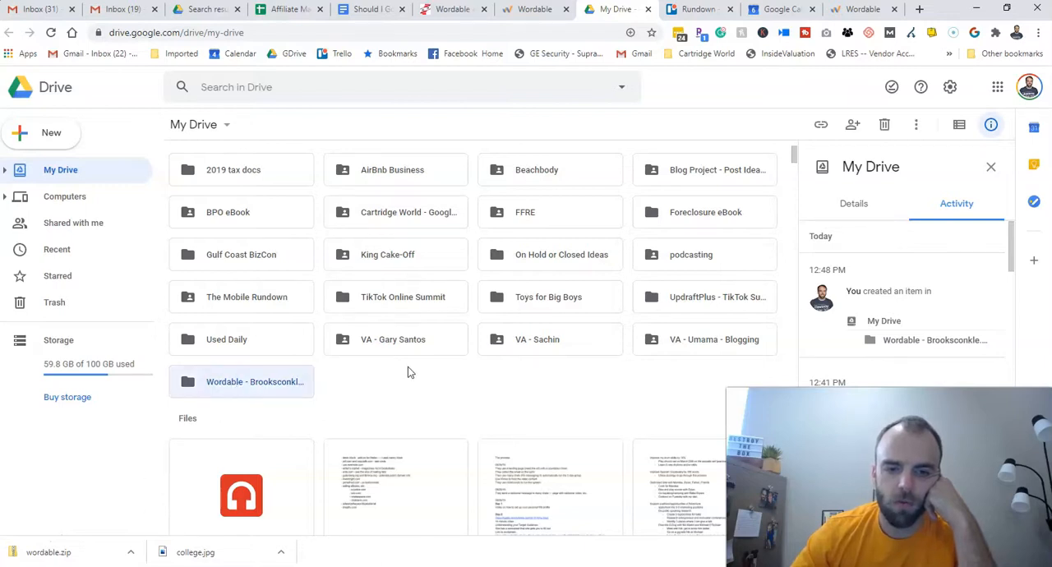
left_click(324, 411)
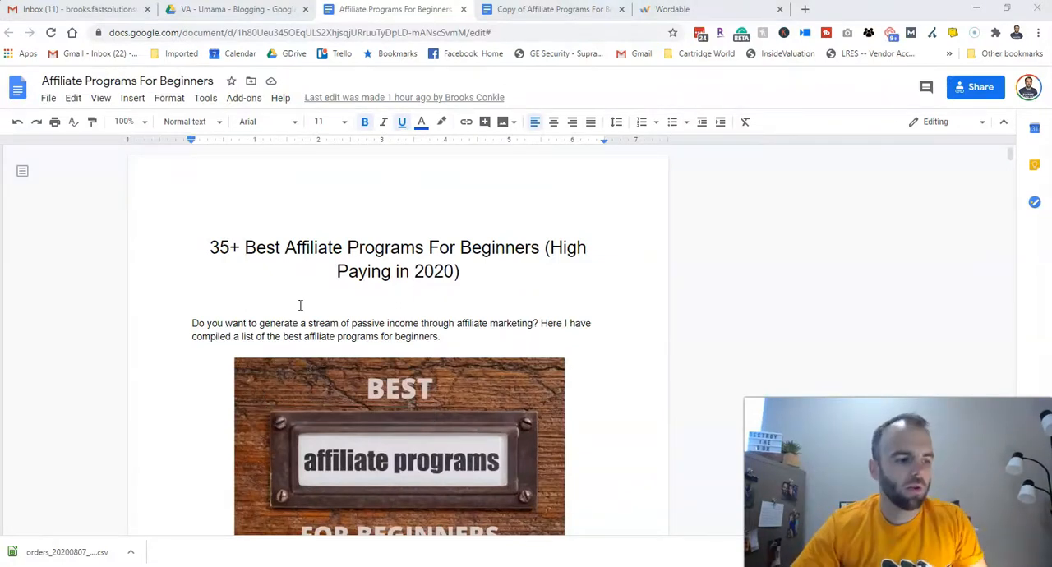
- Close the original Affiliate Programs For Beginners document, keep its copy open, and open the site's Google Drive folder from Wordable
left_click(551, 10)
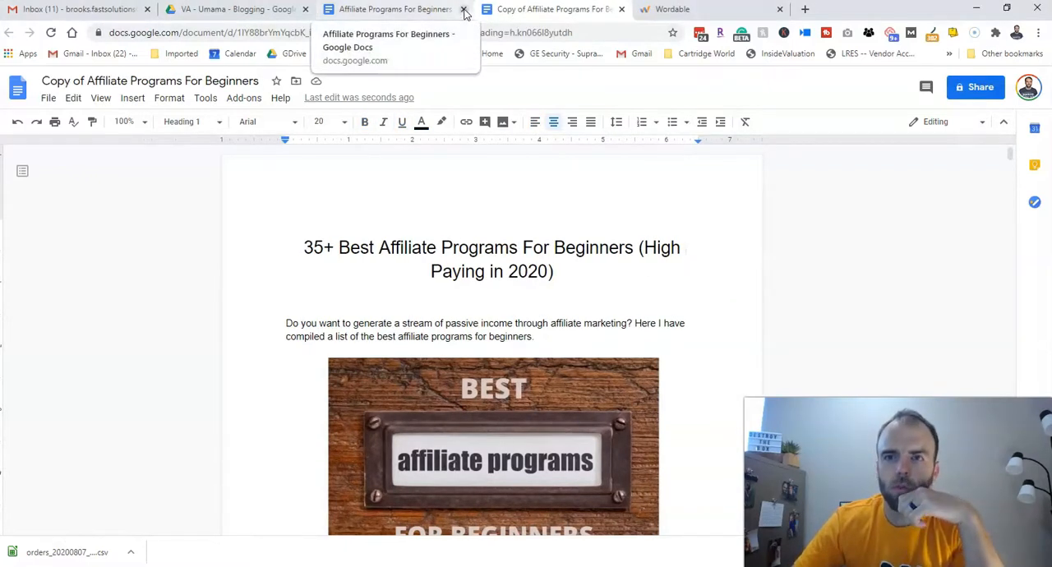
left_click(464, 12)
left_click(510, 9)
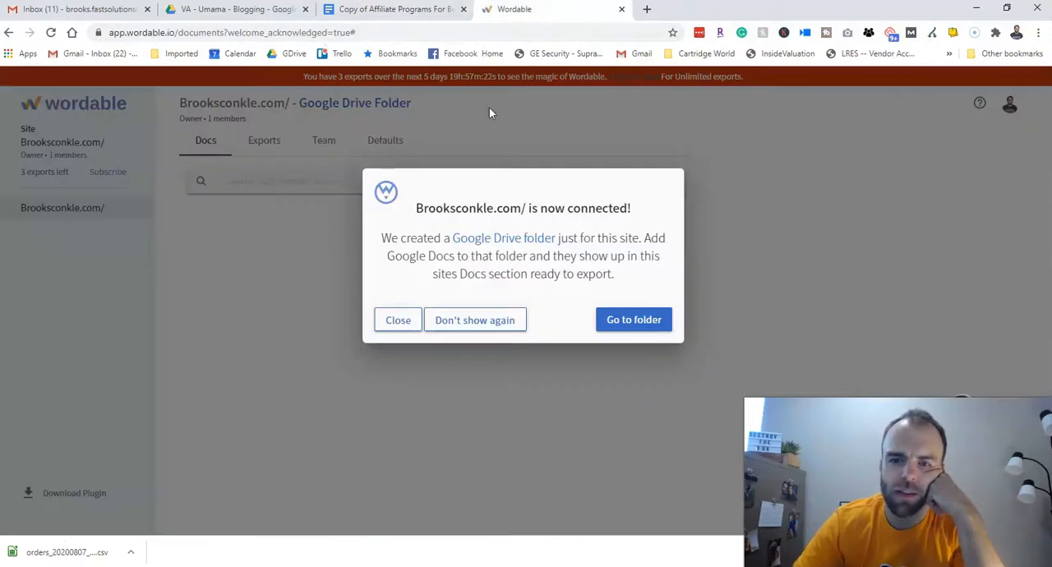
left_click(633, 320)
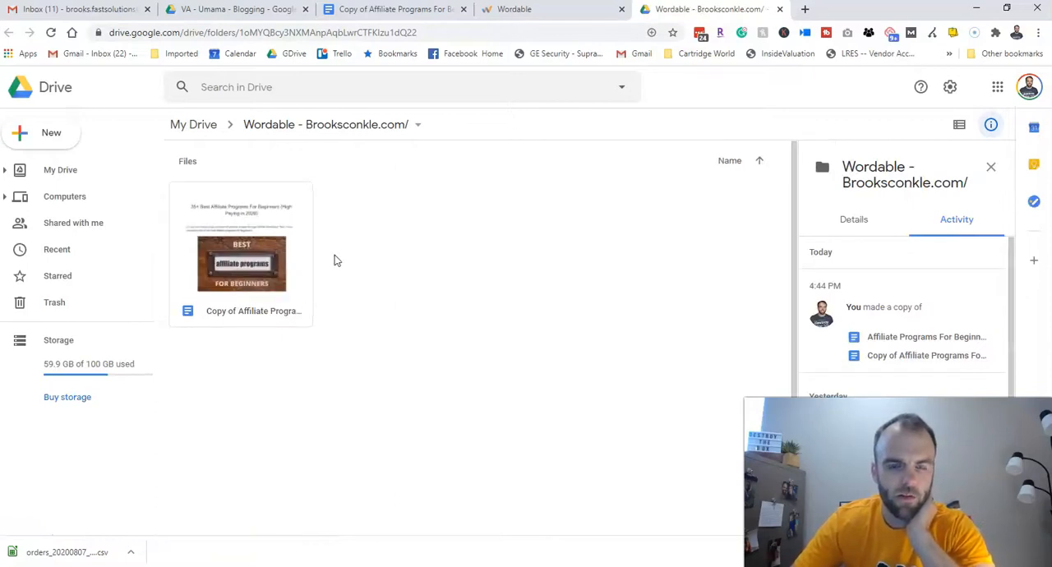
- Return to Wordable and look through the connected site's Exports, Team and Defaults pages
left_click(564, 11)
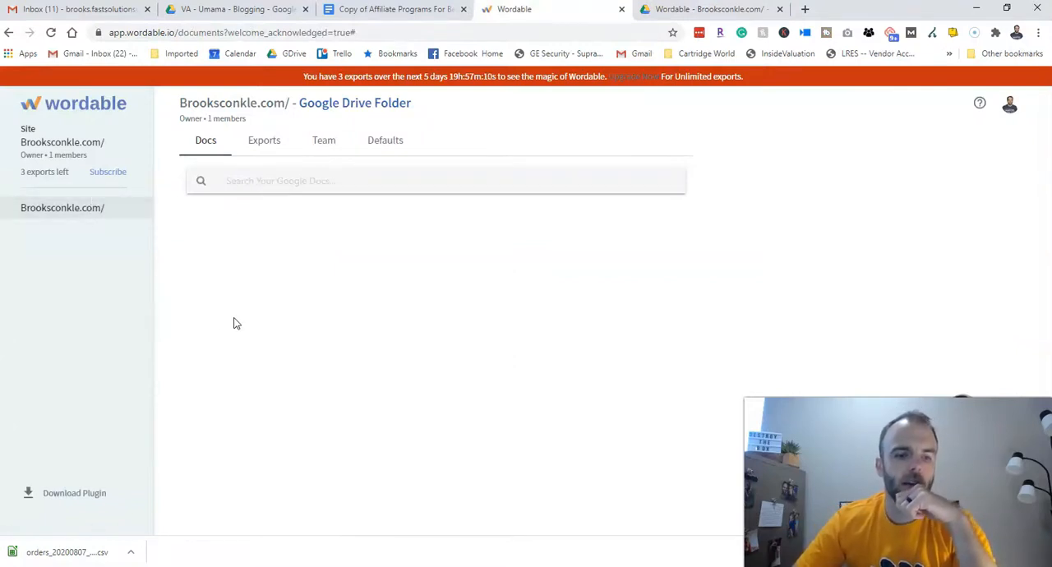
left_click(268, 144)
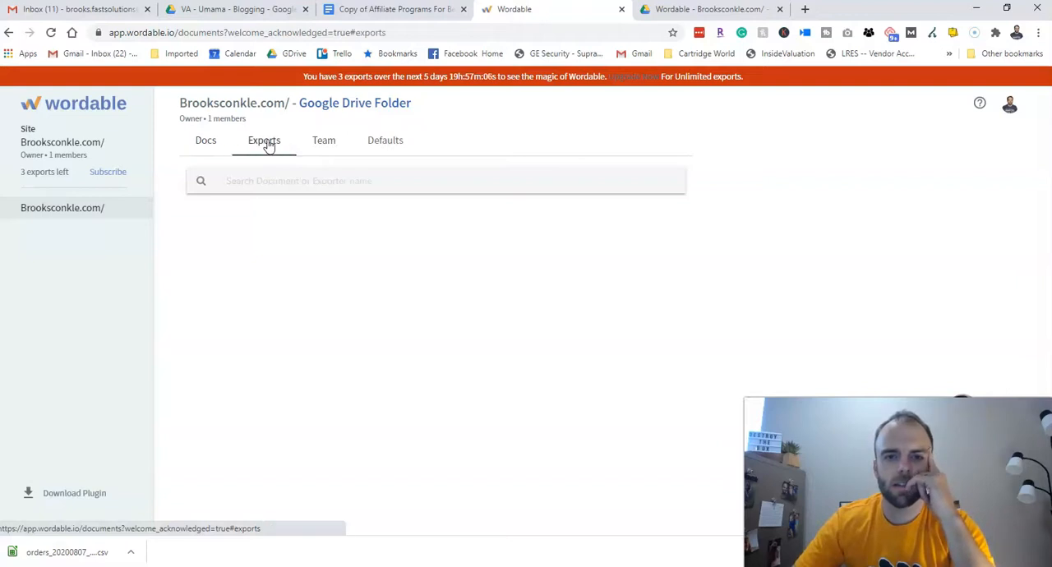
left_click(329, 146)
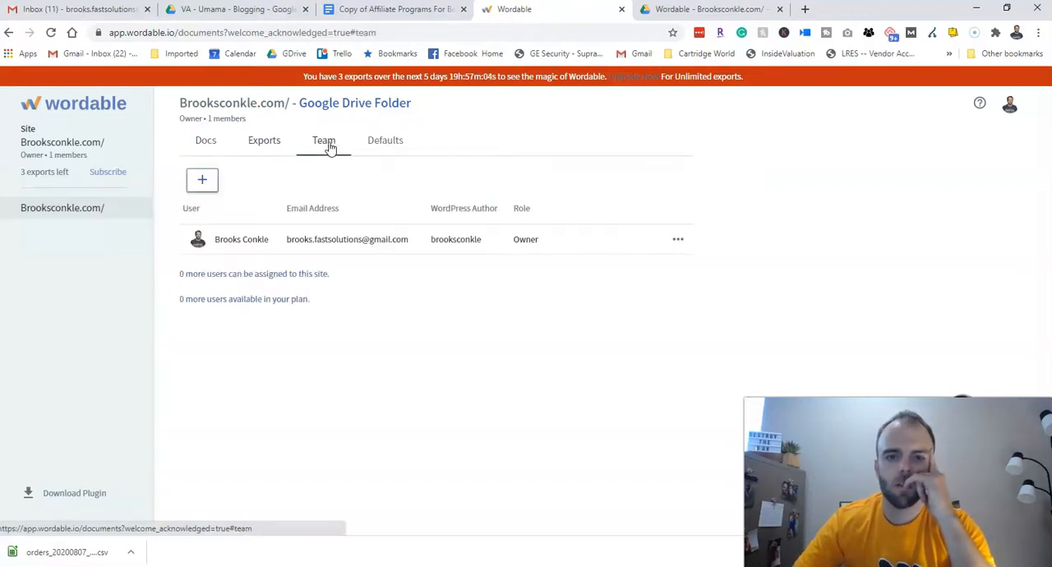
left_click(396, 147)
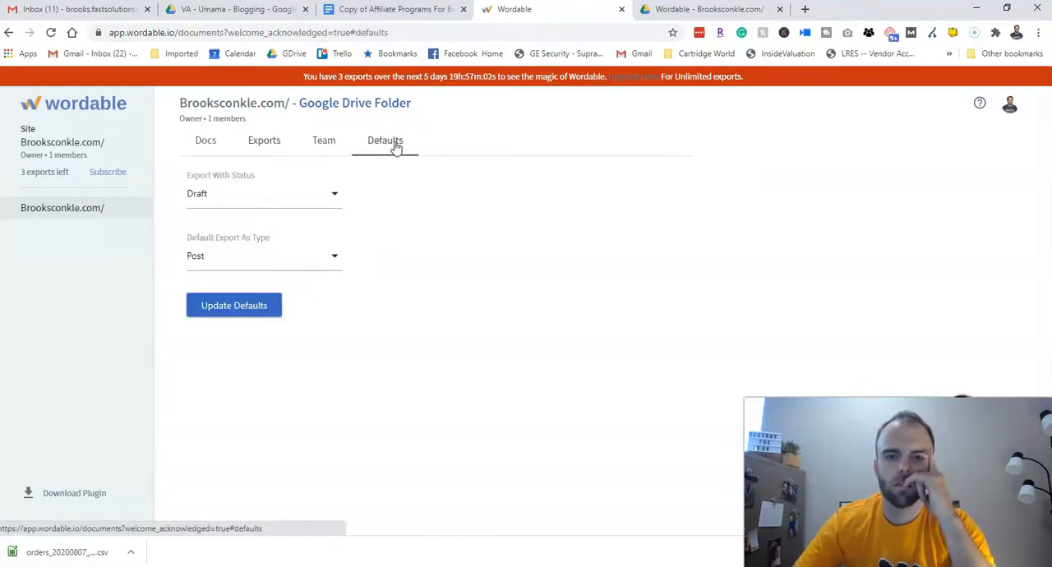
- Reload the connected site's Docs list in Wordable and compare it with the files in its Google Drive folder
left_click(206, 141)
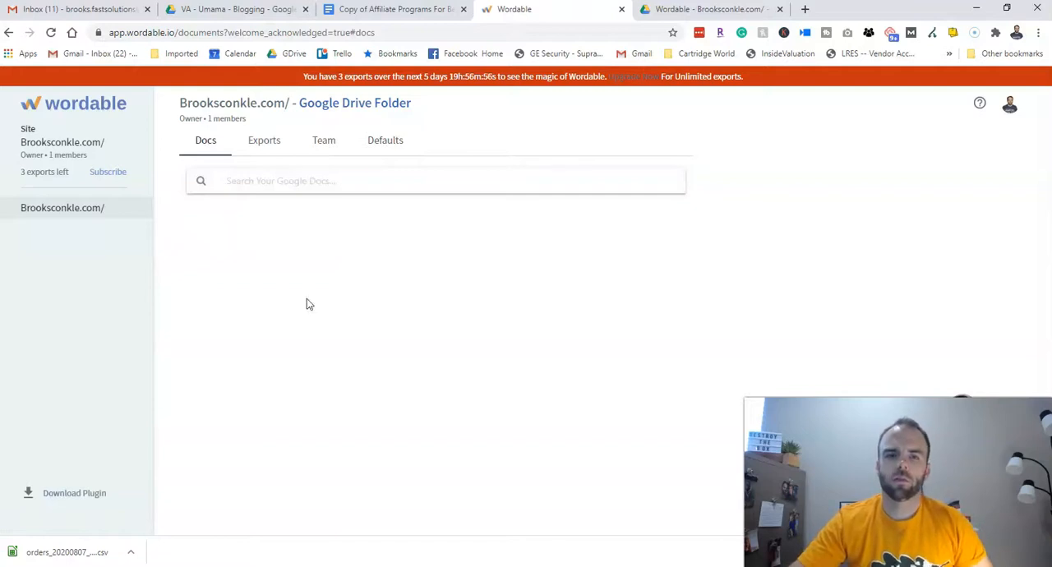
left_click(50, 32)
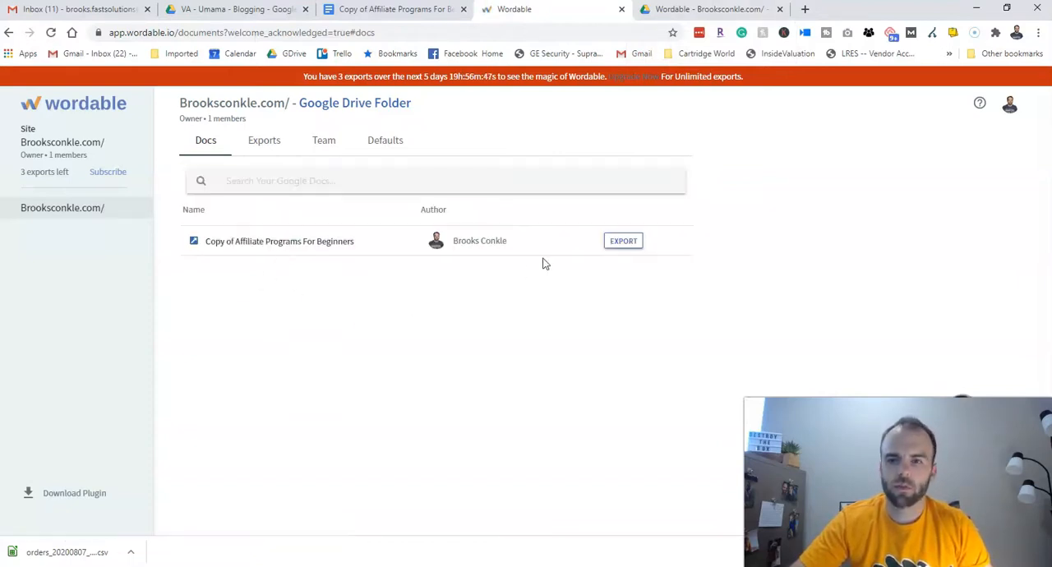
left_click(294, 181)
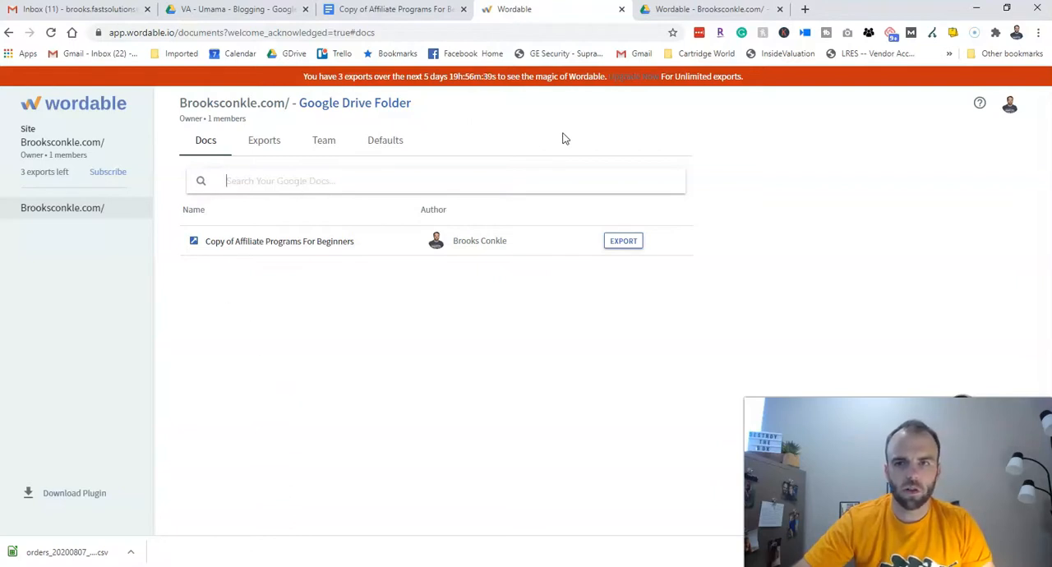
left_click(695, 10)
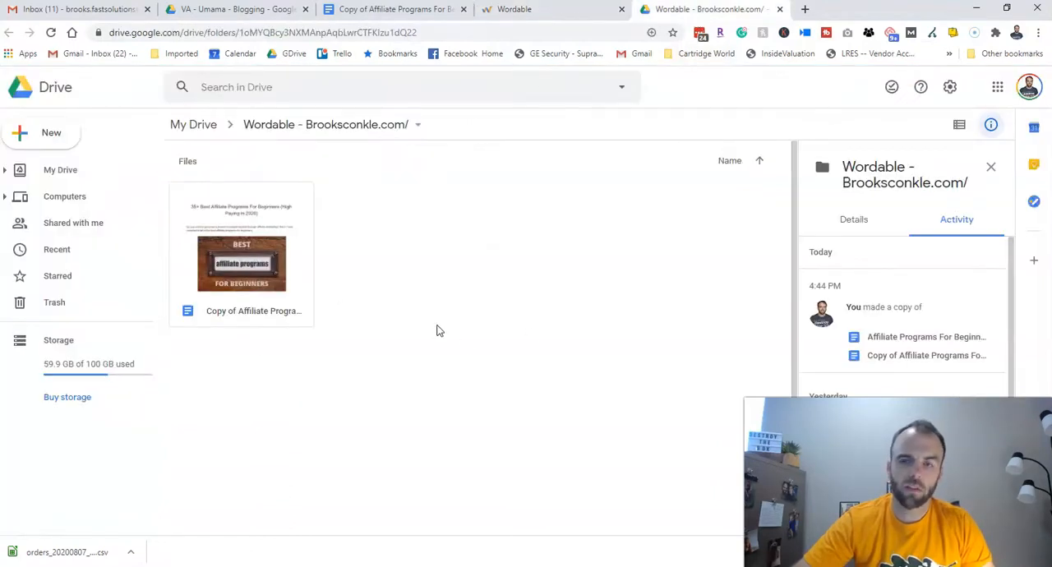
left_click(541, 12)
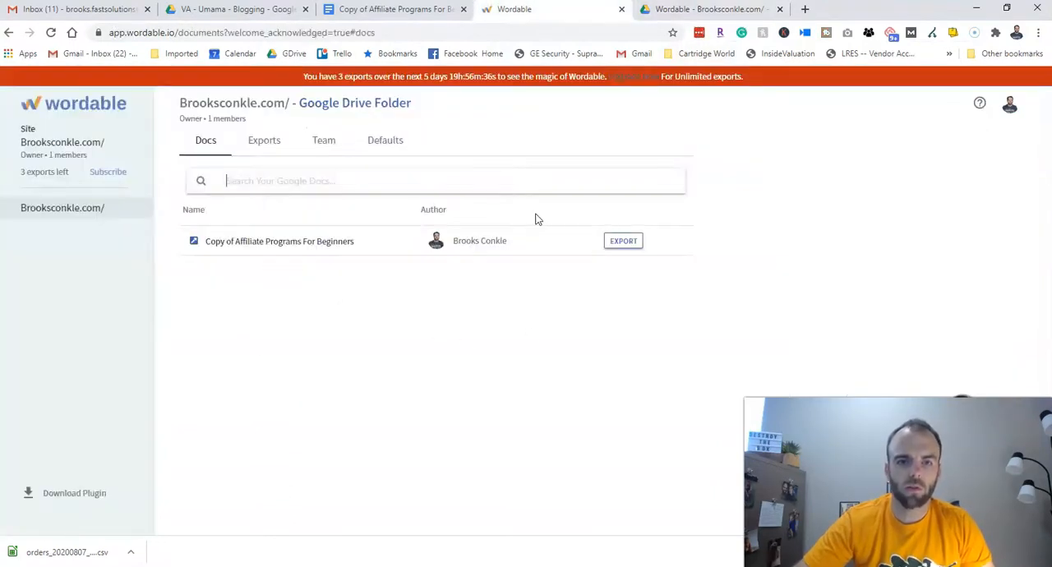
- Open the export settings for Copy of Affiliate Programs For Beginners and review the export-as options, keeping Post
left_click(625, 243)
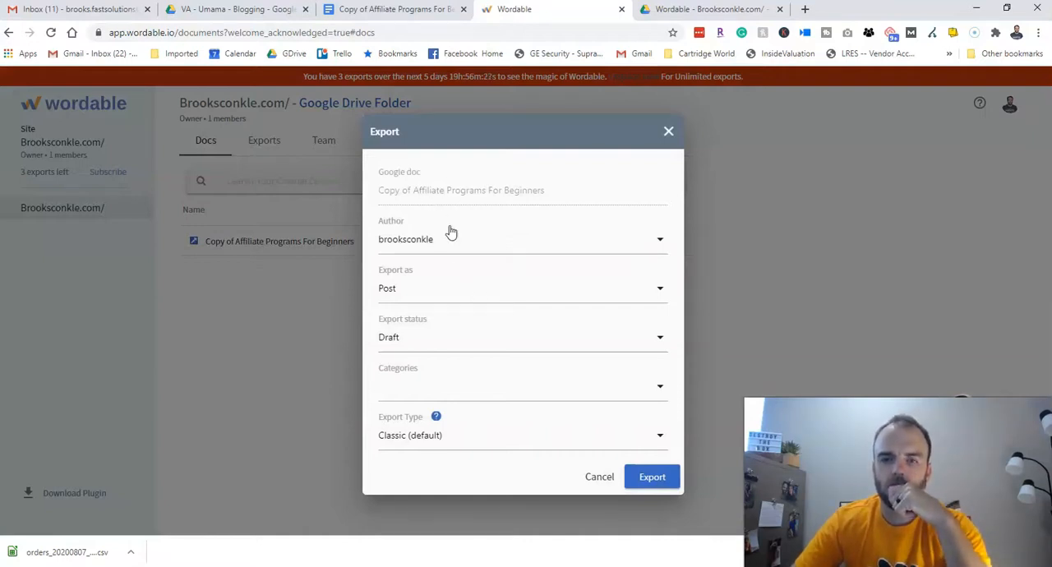
left_click(447, 299)
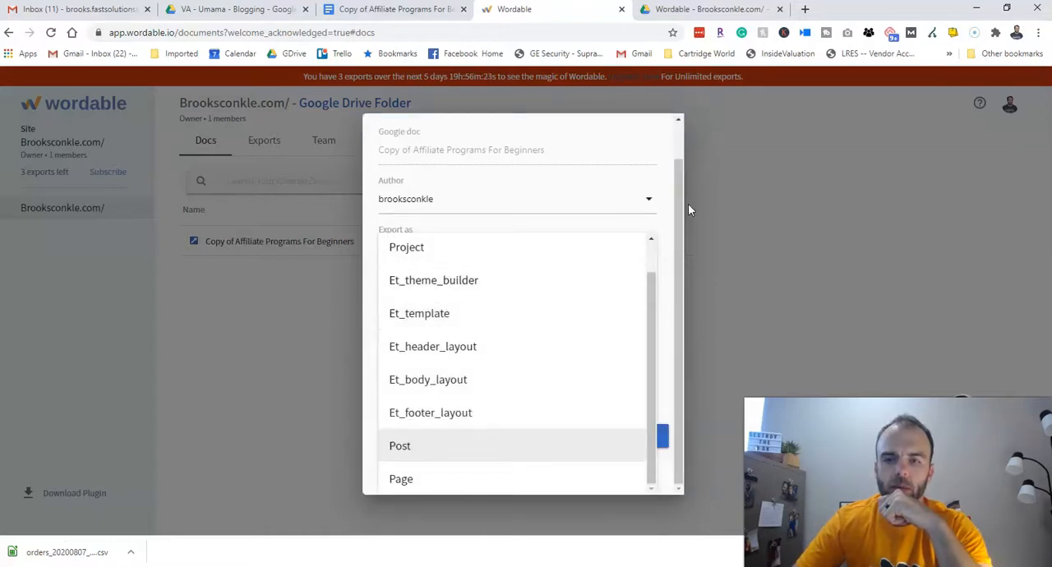
left_click(662, 281)
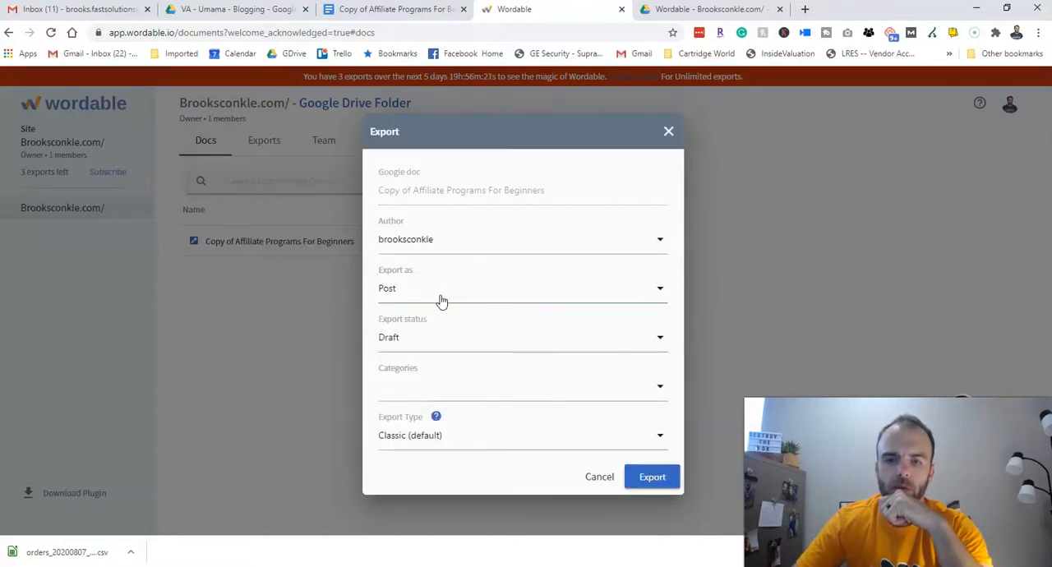
- Review the available categories and assign only Make Money Online to the exported post
left_click(461, 392)
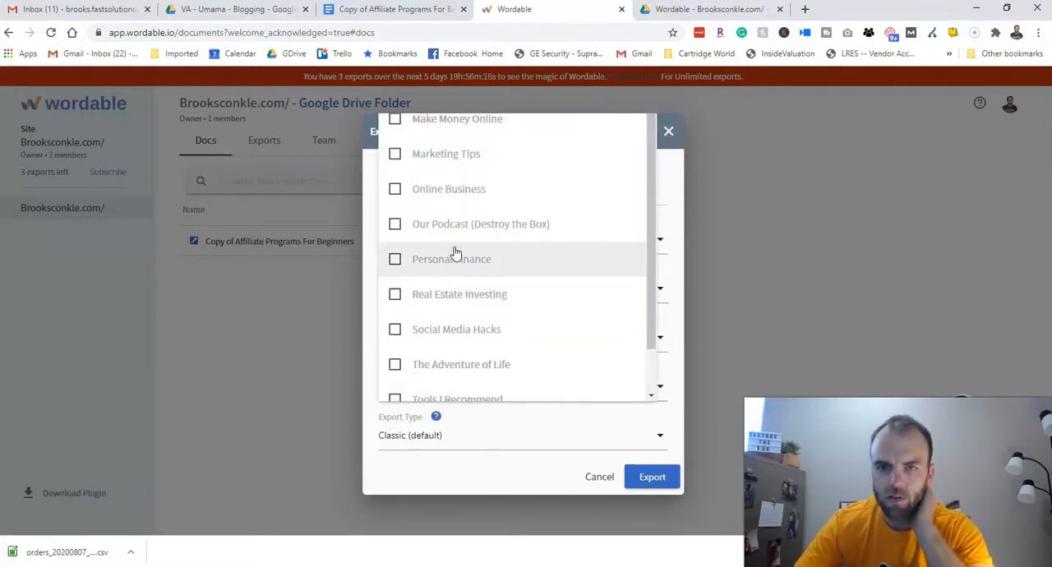
scroll(575, 224, "down", 2)
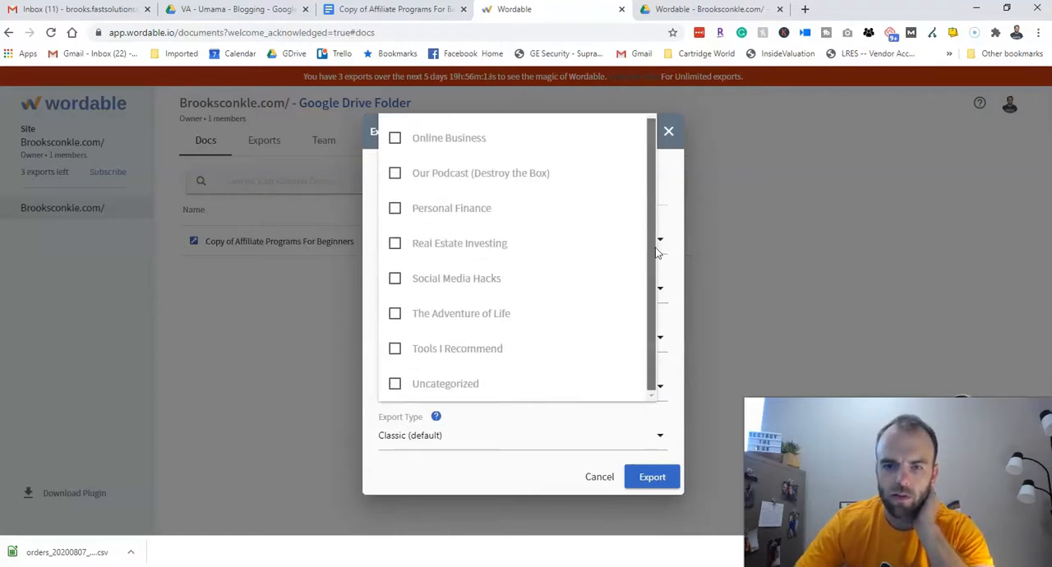
scroll(663, 261, "up", 1)
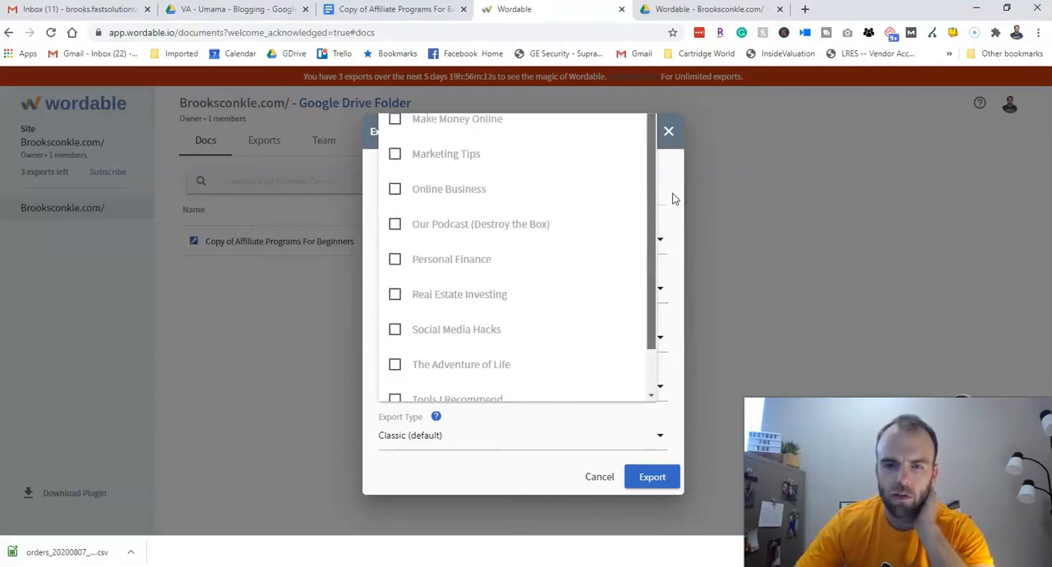
left_click(395, 122)
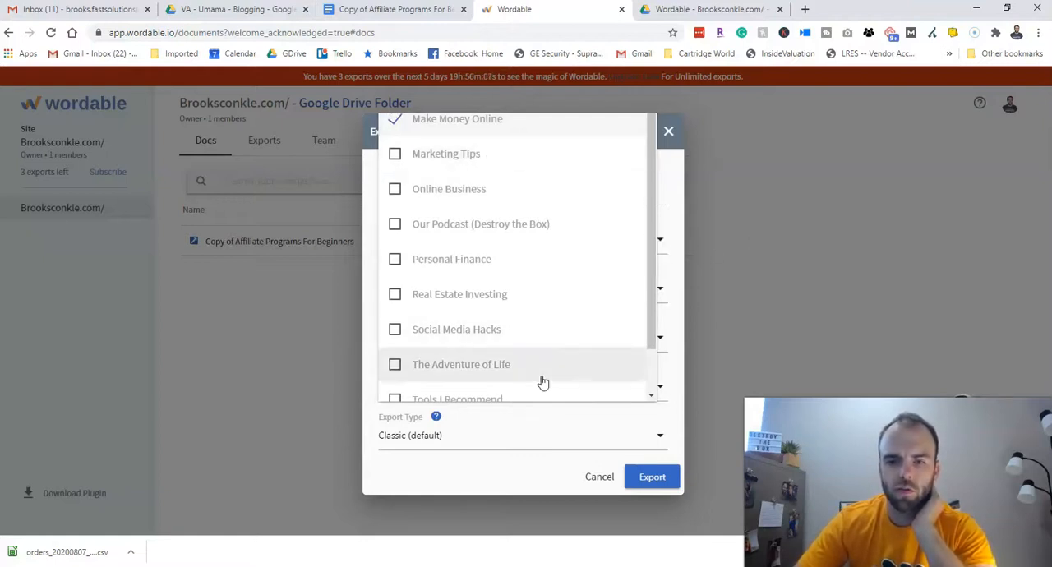
scroll(649, 256, "down", 1)
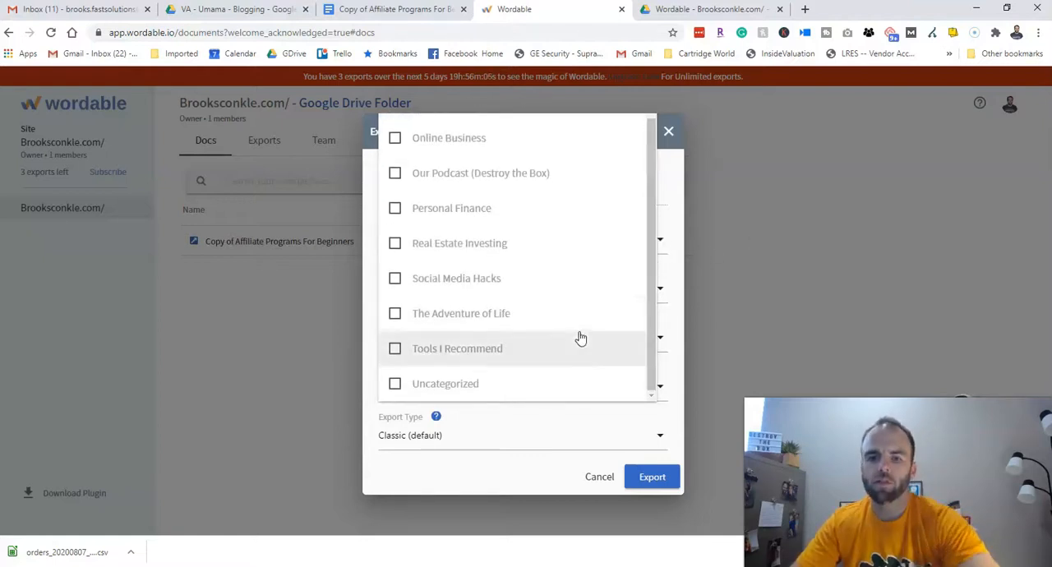
scroll(499, 257, "up", 1)
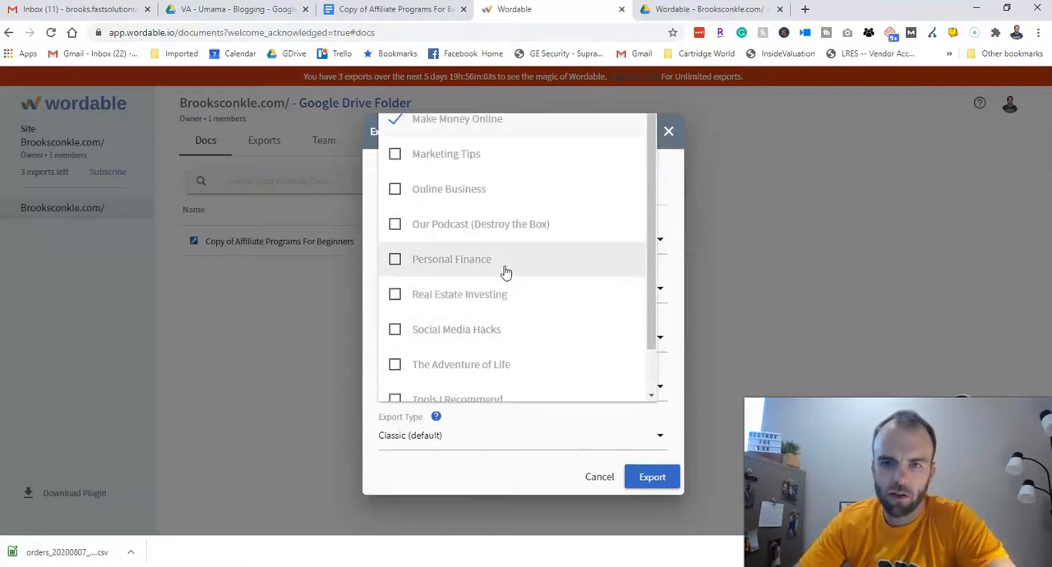
scroll(506, 333, "down", 1)
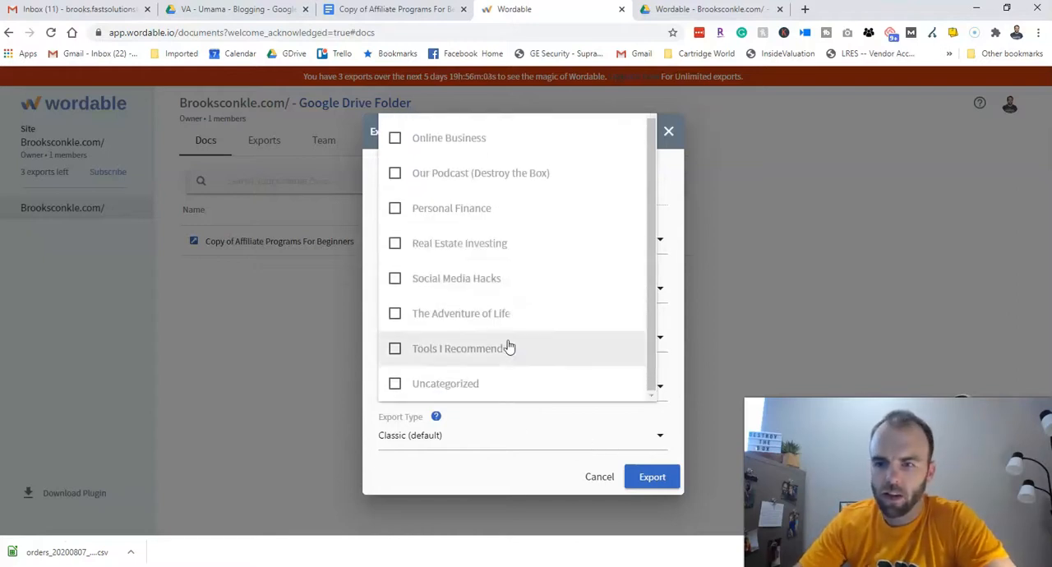
left_click(679, 213)
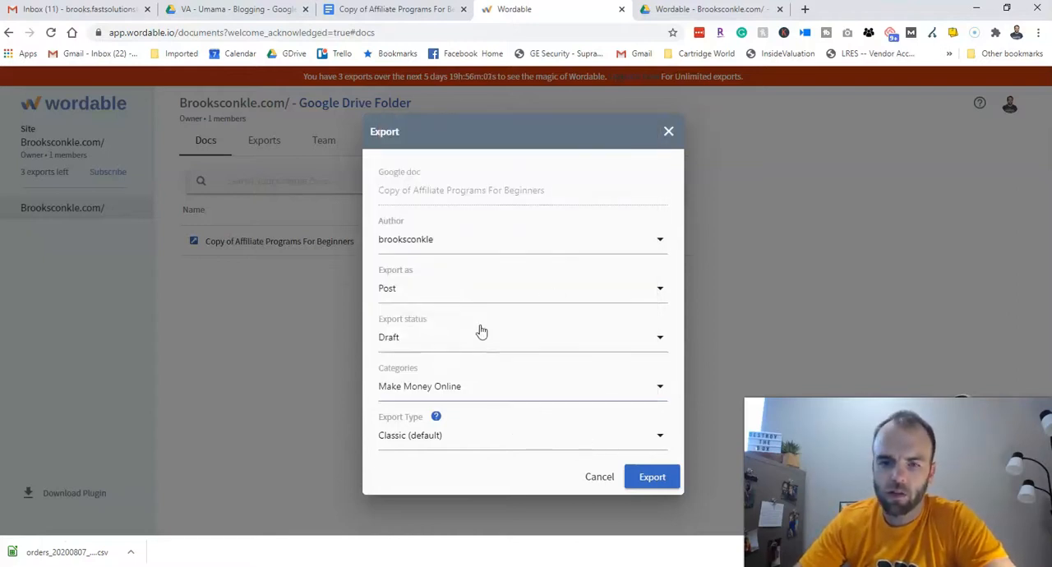
- Keep the export type at Classic (default) and export the document to the WordPress site
left_click(498, 440)
left_click(448, 448)
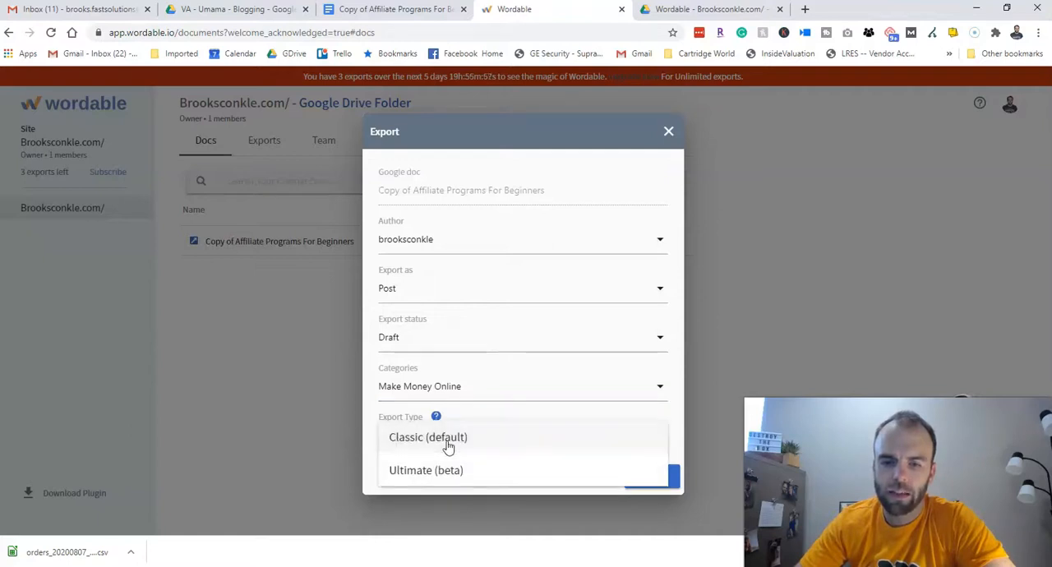
left_click(653, 480)
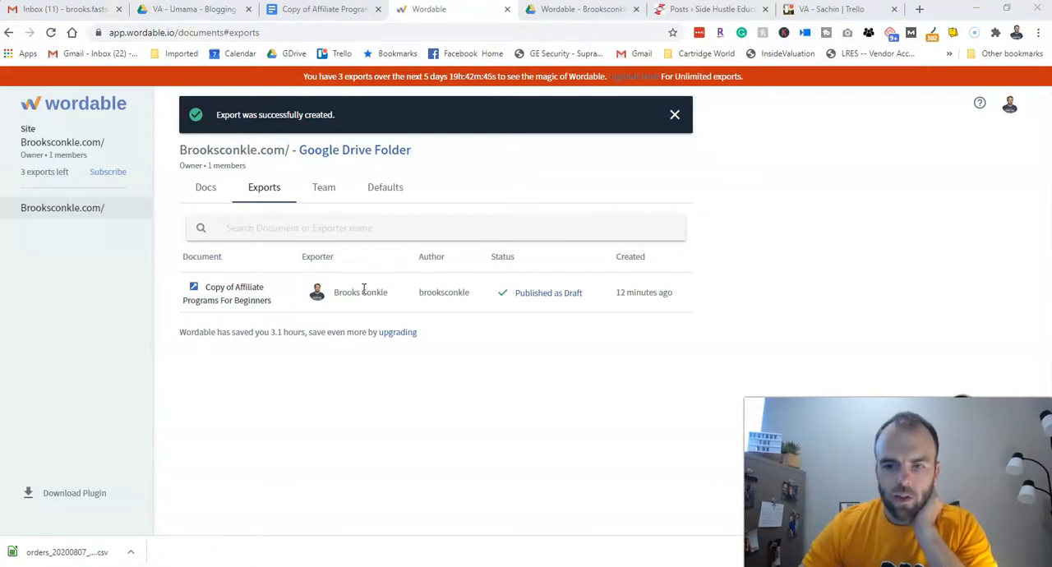
- Switch to the WordPress posts list and open the preview of the Copy of Affiliate Programs For Beginners draft in a new tab
left_click(708, 10)
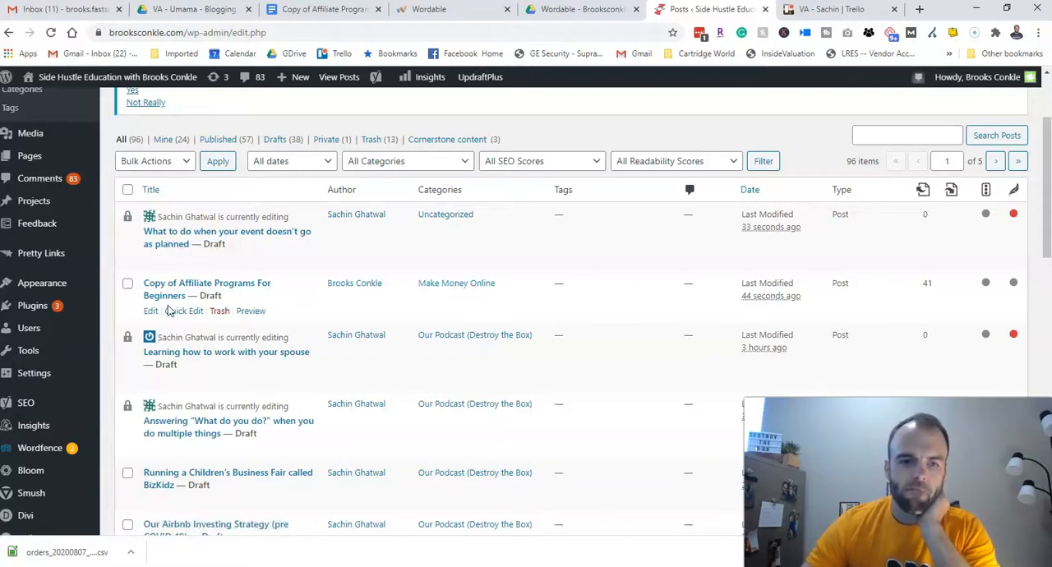
right_click(249, 313)
left_click(282, 321)
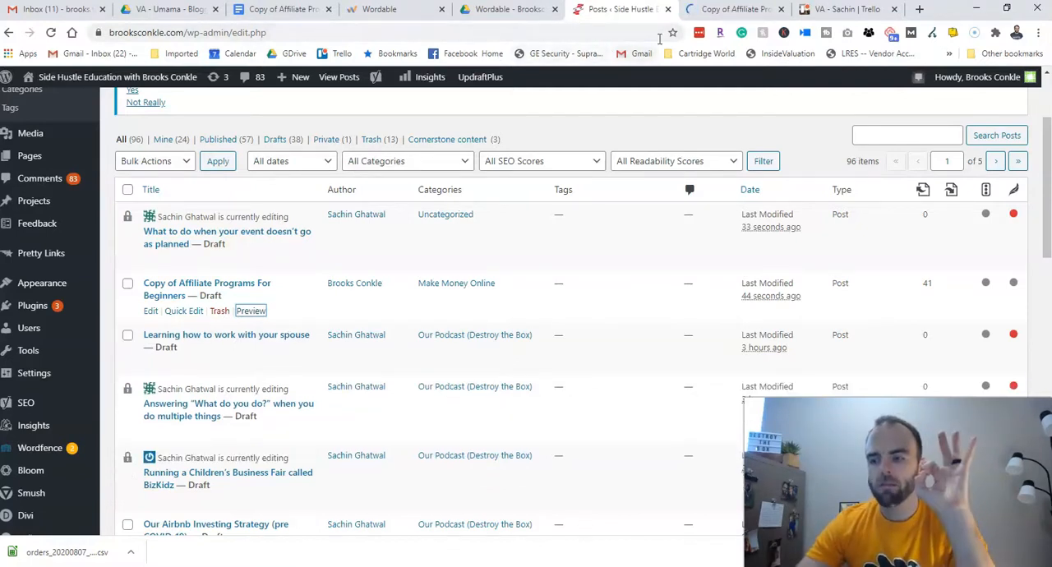
left_click(728, 9)
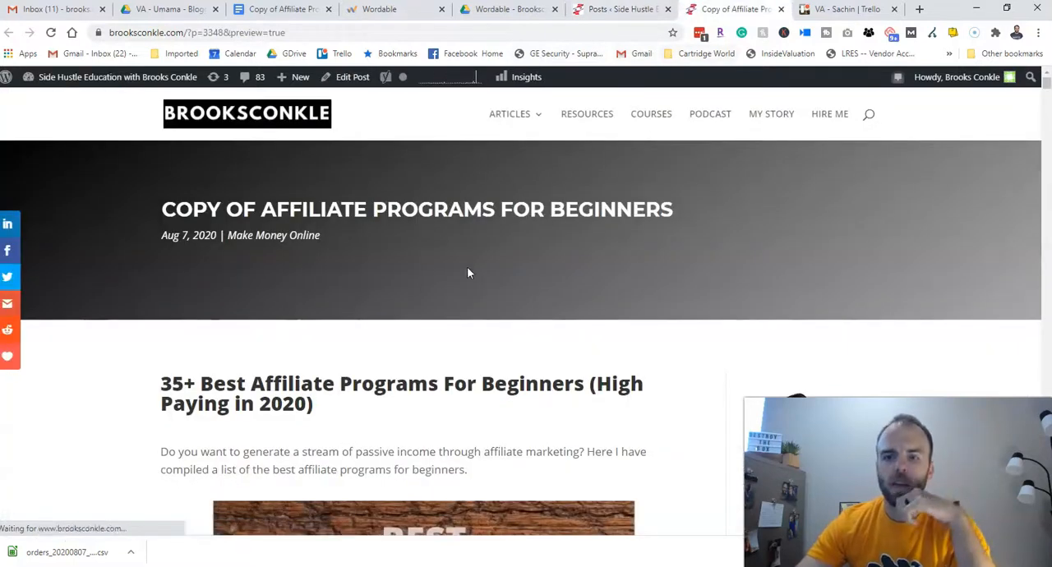
- Skim the draft preview from its title down to the Amazon Associates section and return to the beginning
scroll(425, 324, "down", 5)
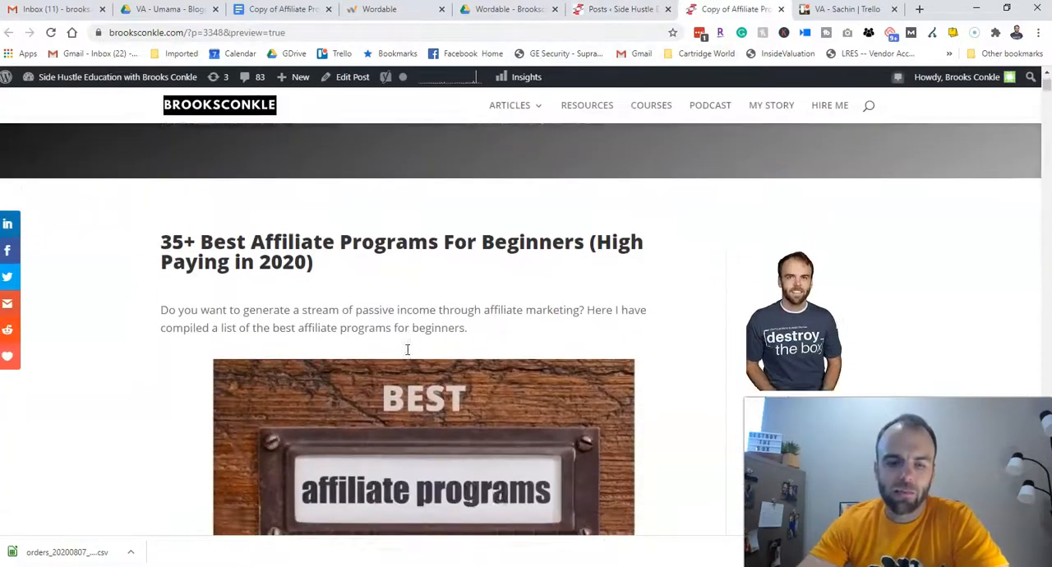
scroll(405, 358, "down", 5)
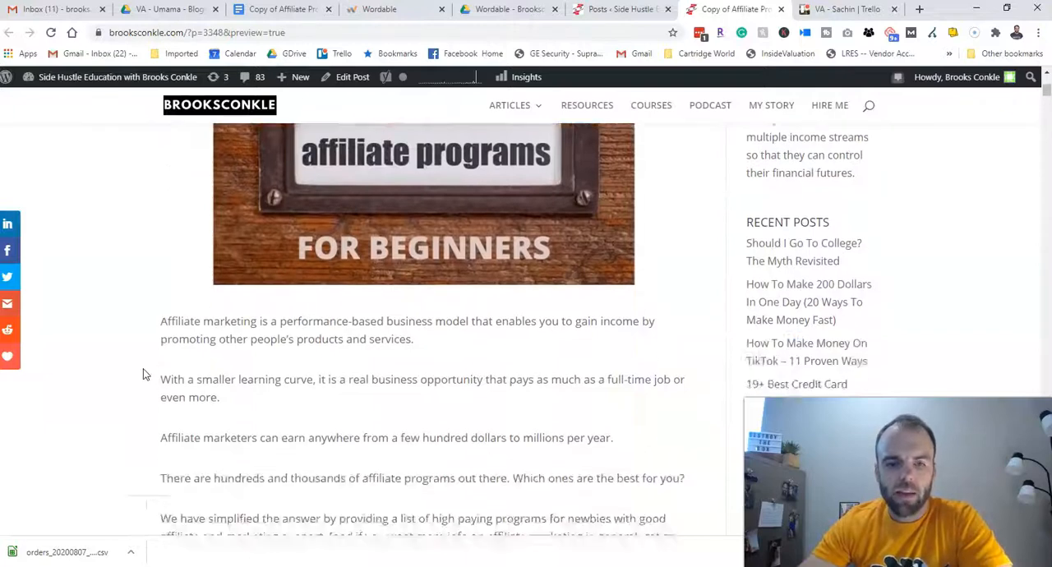
scroll(140, 371, "down", 4)
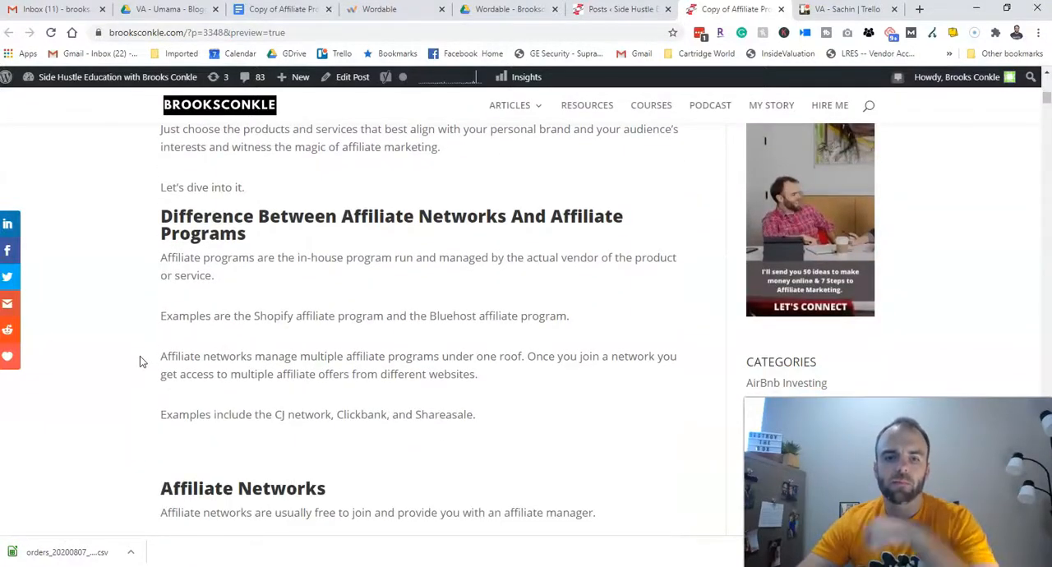
scroll(144, 358, "down", 3)
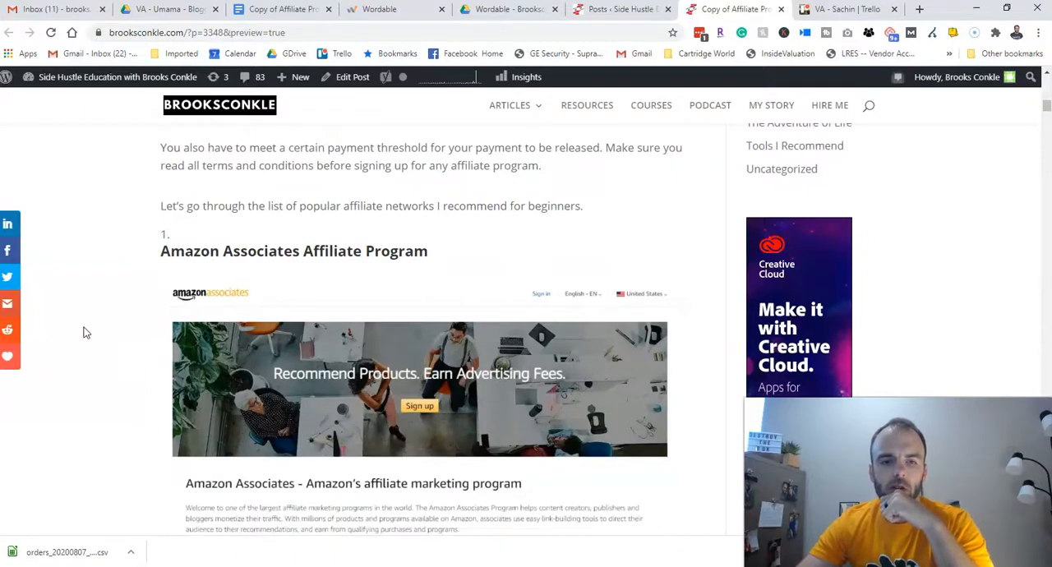
scroll(104, 314, "up", 10)
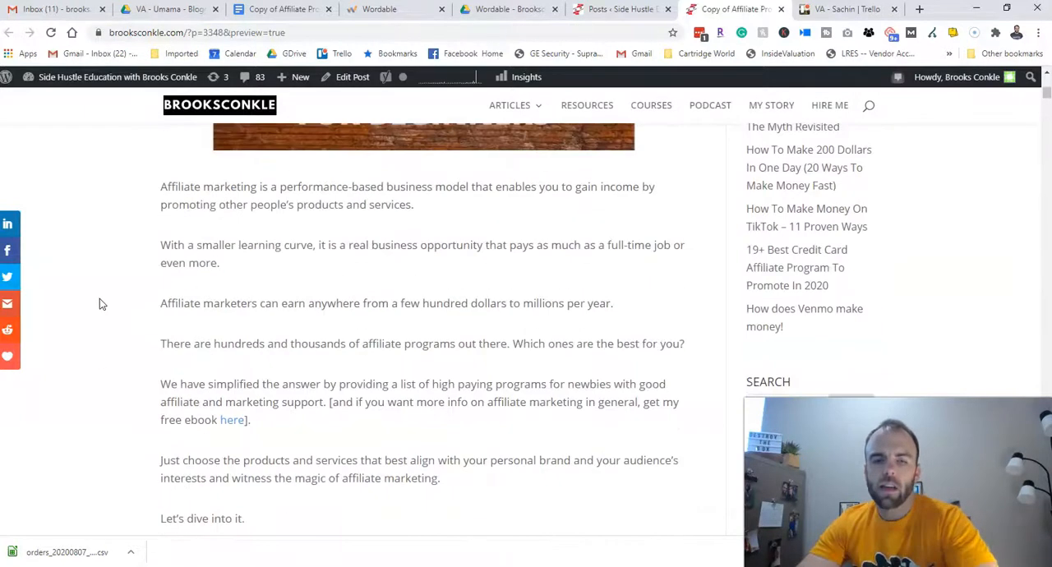
scroll(222, 329, "up", 8)
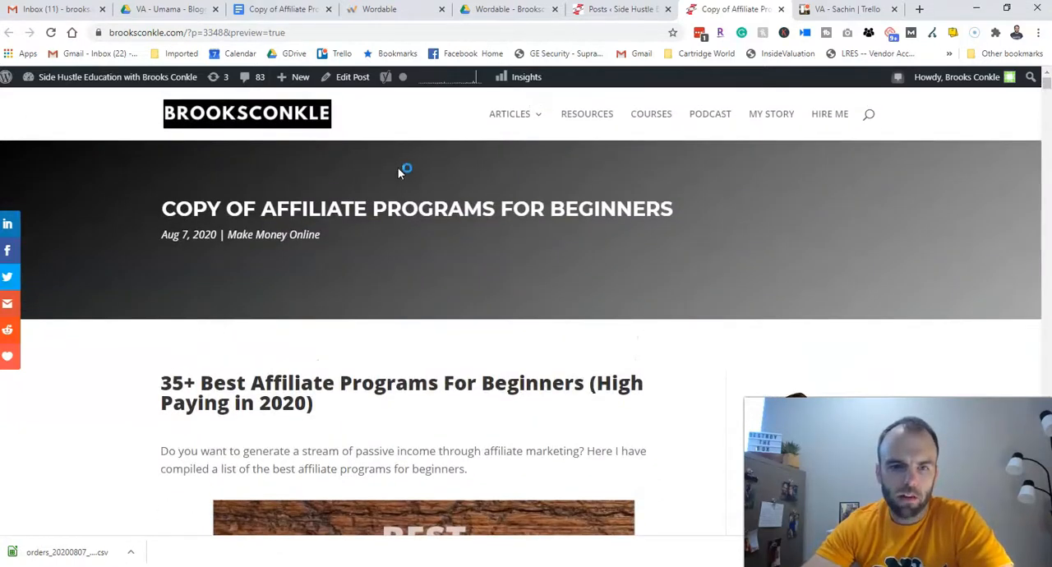
- Examine the formatting of the previewed post's main heading, intro image, free ebook link and section headings through Affiliate Networks
scroll(222, 270, "down", 2)
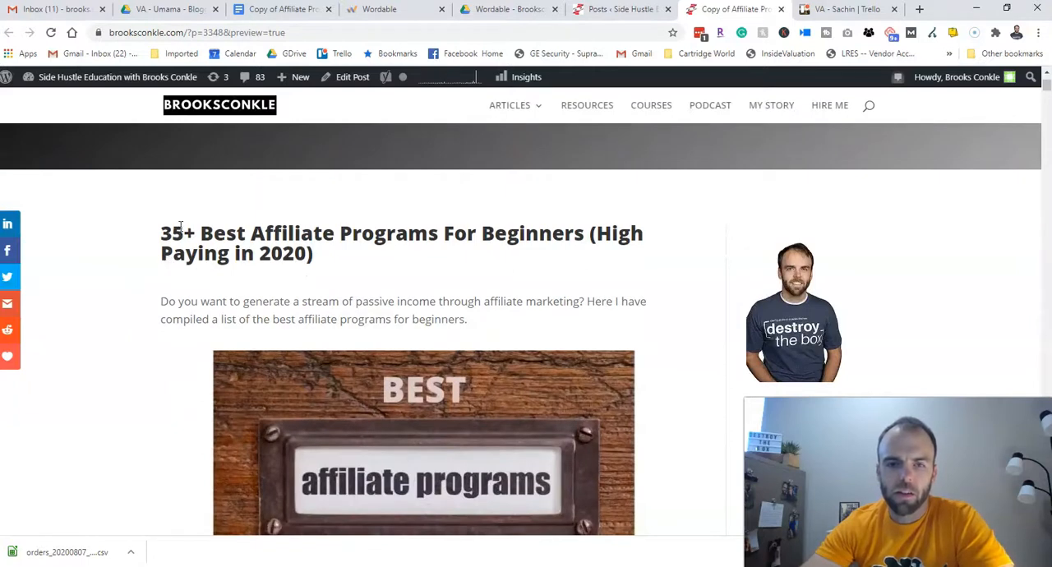
left_click_drag(162, 230, 332, 258)
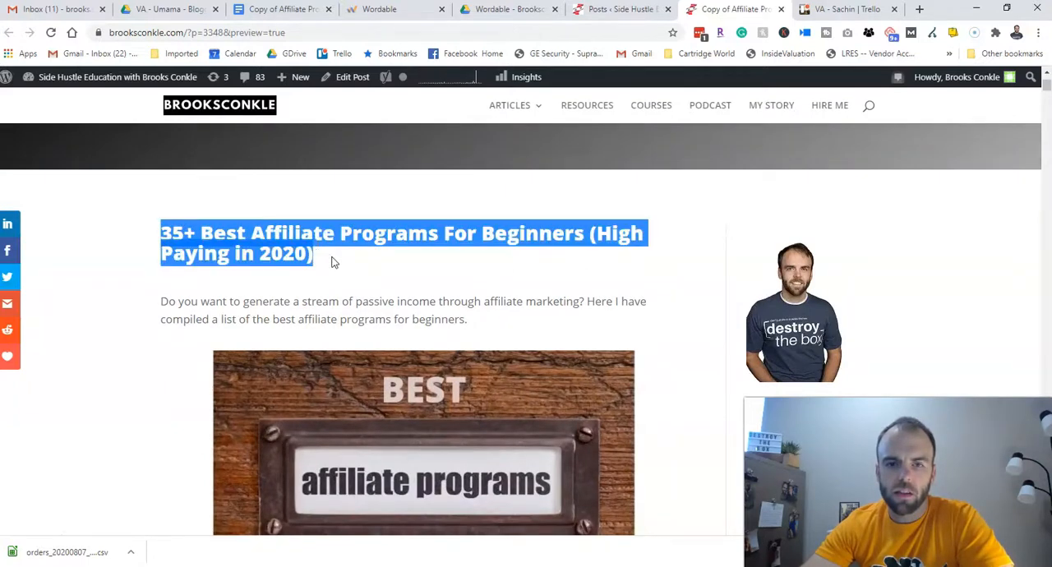
left_click(321, 261)
scroll(313, 257, "down", 1)
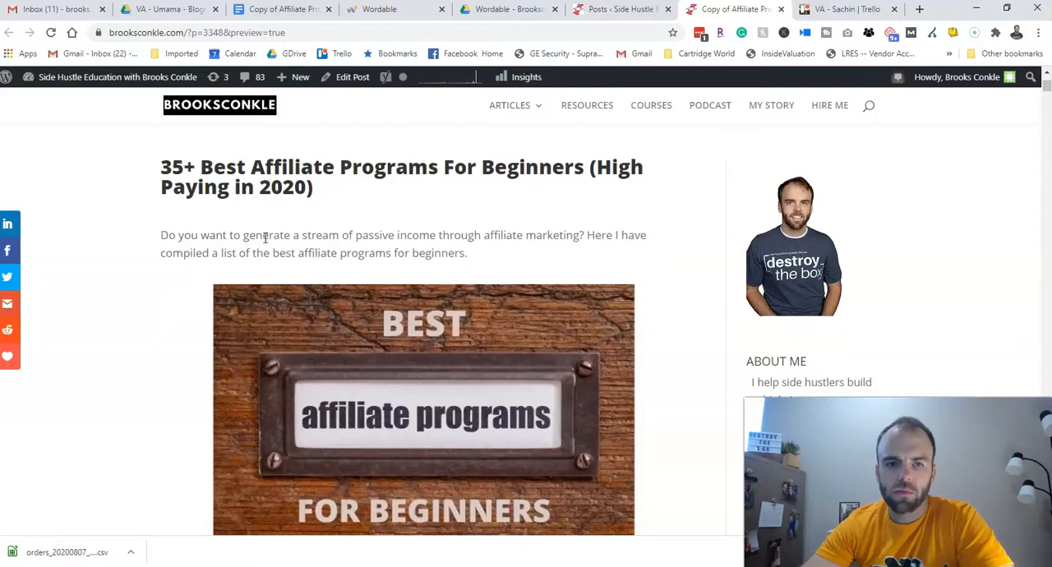
scroll(238, 247, "down", 2)
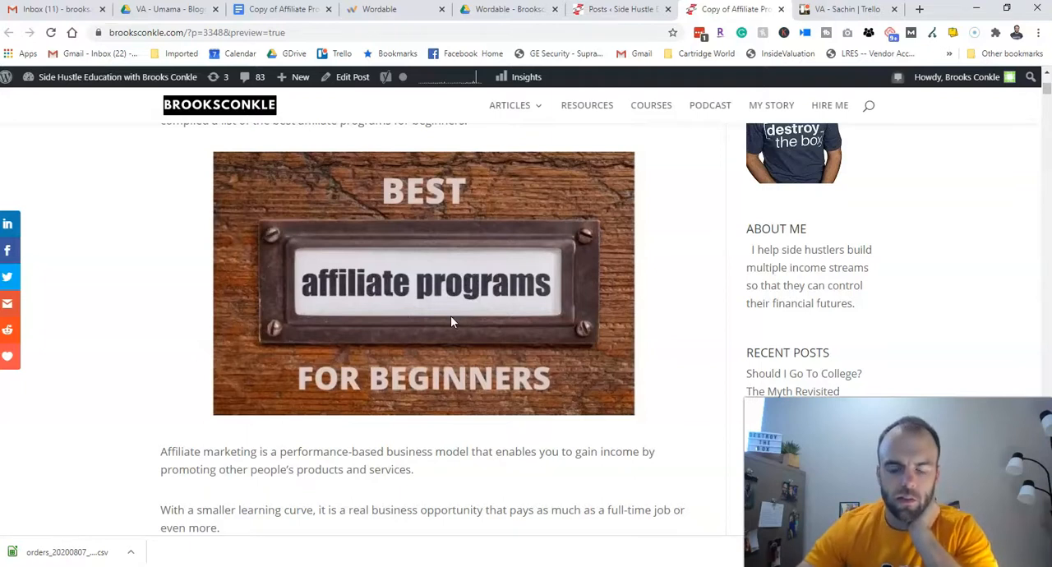
scroll(420, 320, "down", 3)
scroll(134, 248, "down", 3)
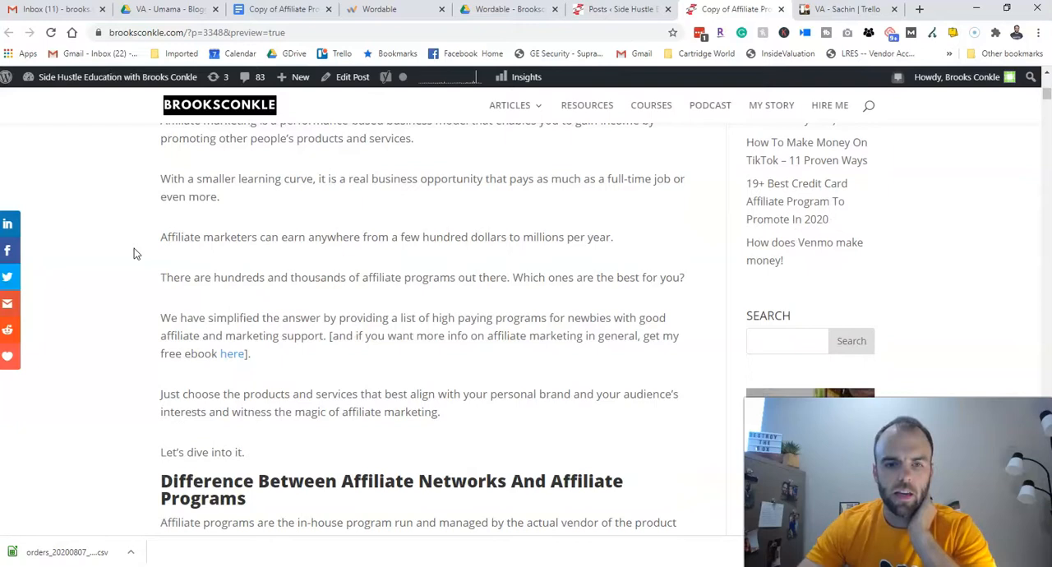
scroll(134, 249, "down", 1)
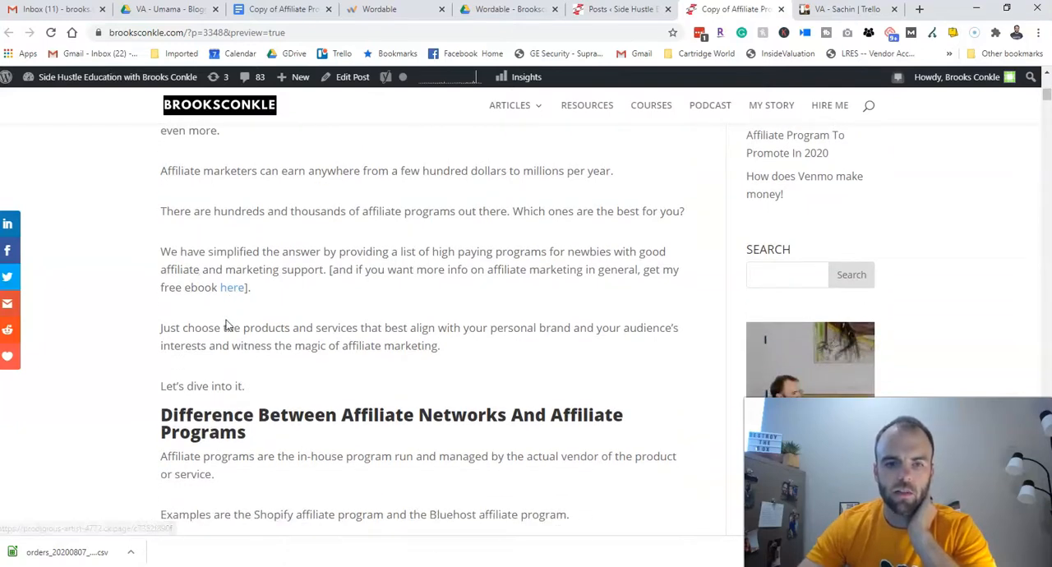
scroll(228, 324, "down", 2)
left_click_drag(223, 283, 277, 304)
left_click(263, 299)
scroll(262, 304, "down", 2)
scroll(260, 309, "down", 2)
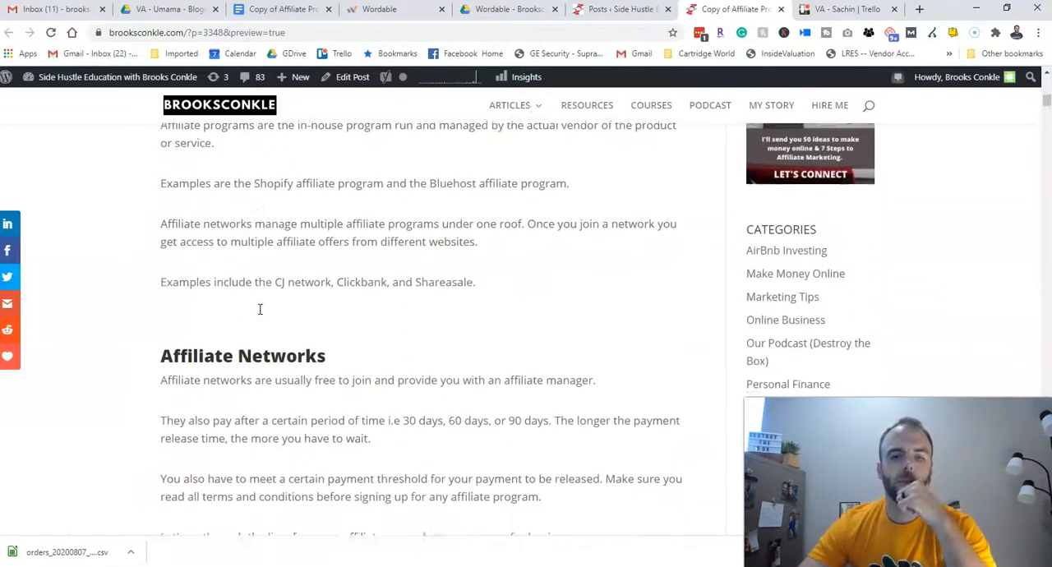
scroll(252, 293, "up", 1)
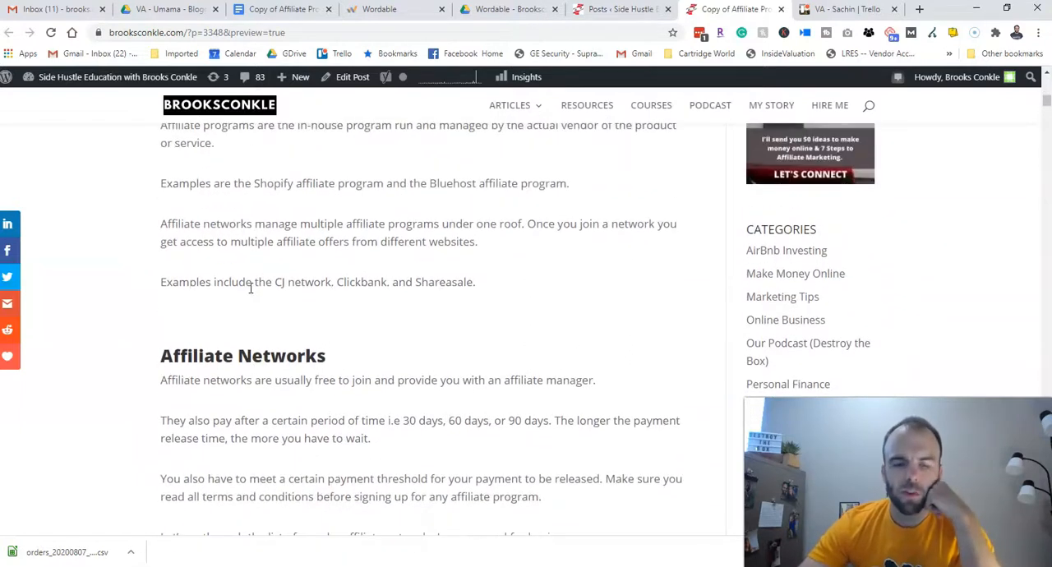
- Examine how the numbered program headings and details for Amazon Associates, CJ and ShareASale are formatted in the post preview
scroll(249, 325, "down", 6)
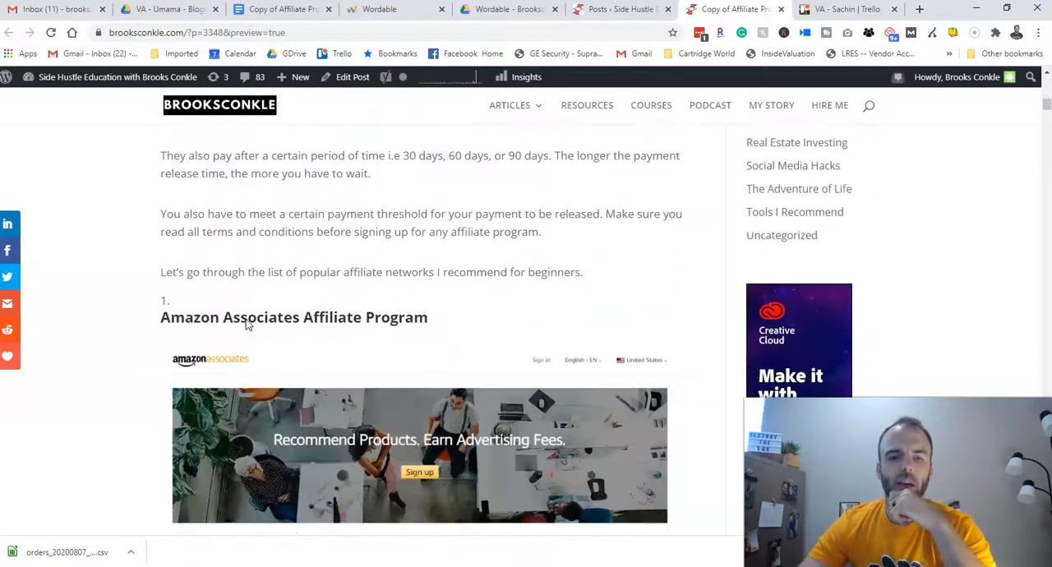
scroll(245, 325, "up", 2)
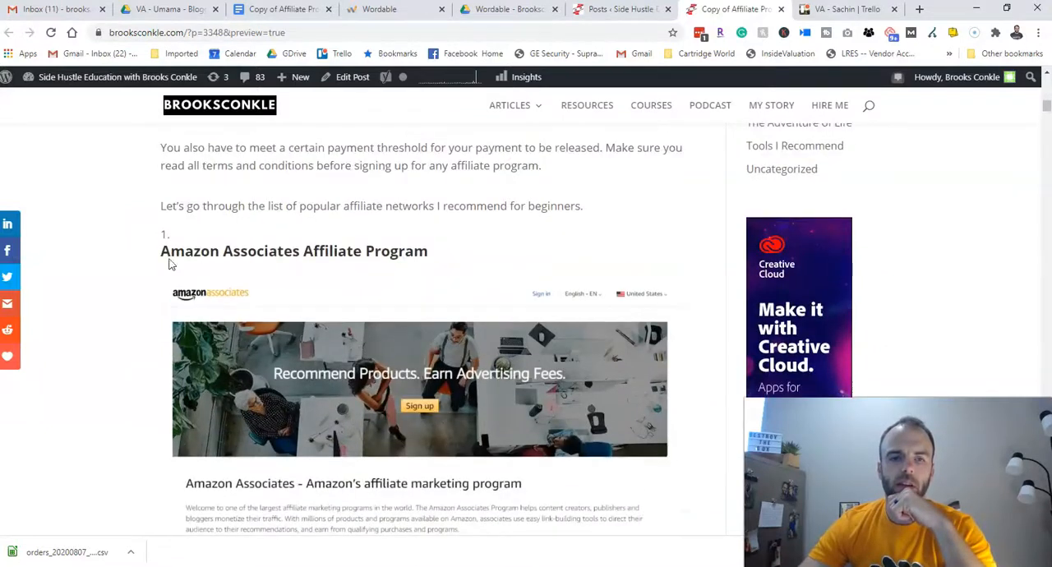
left_click_drag(429, 258, 157, 234)
left_click(158, 237)
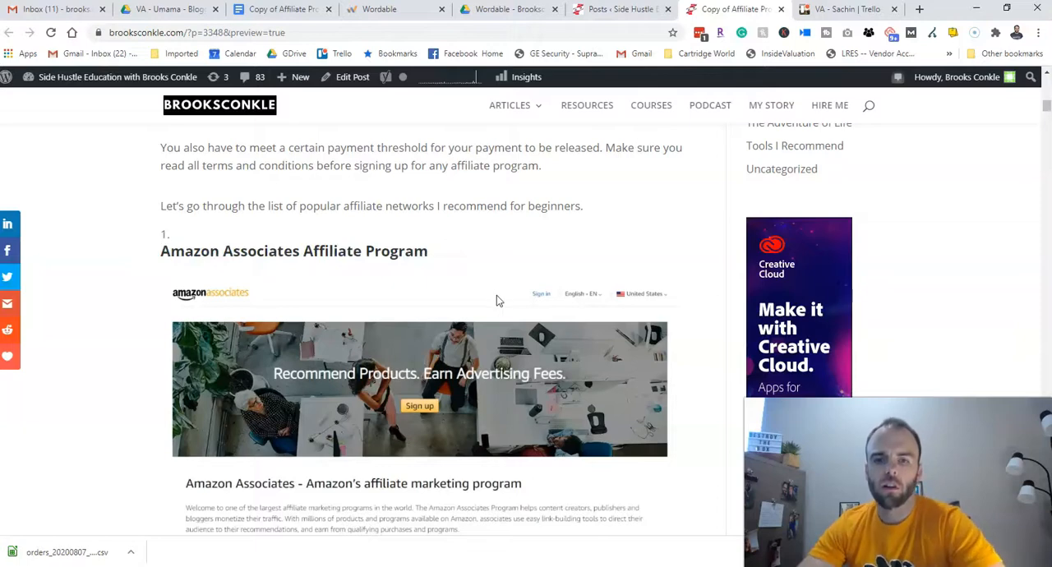
scroll(496, 301, "down", 8)
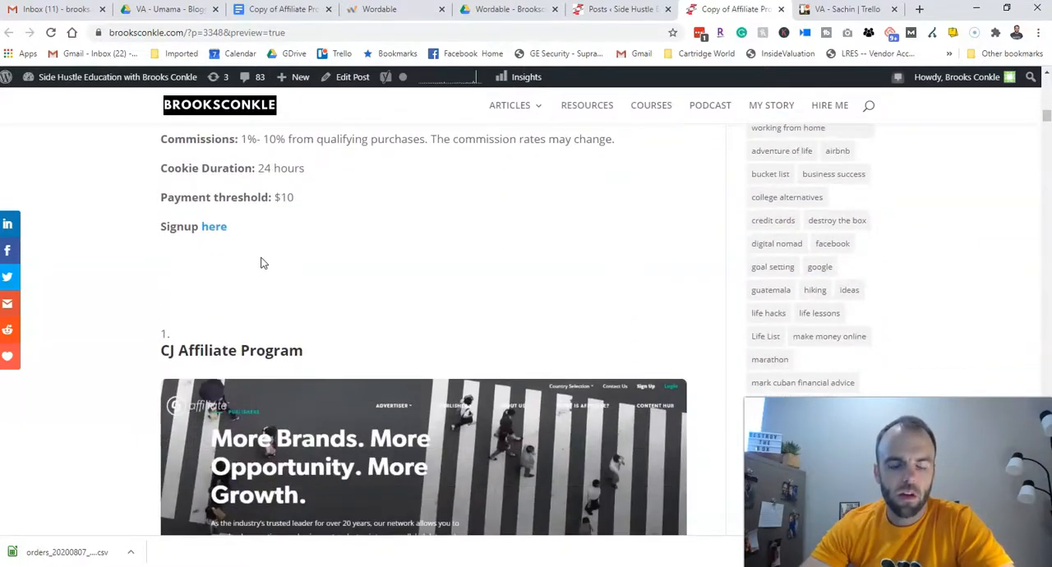
scroll(283, 264, "down", 6)
scroll(300, 268, "down", 3)
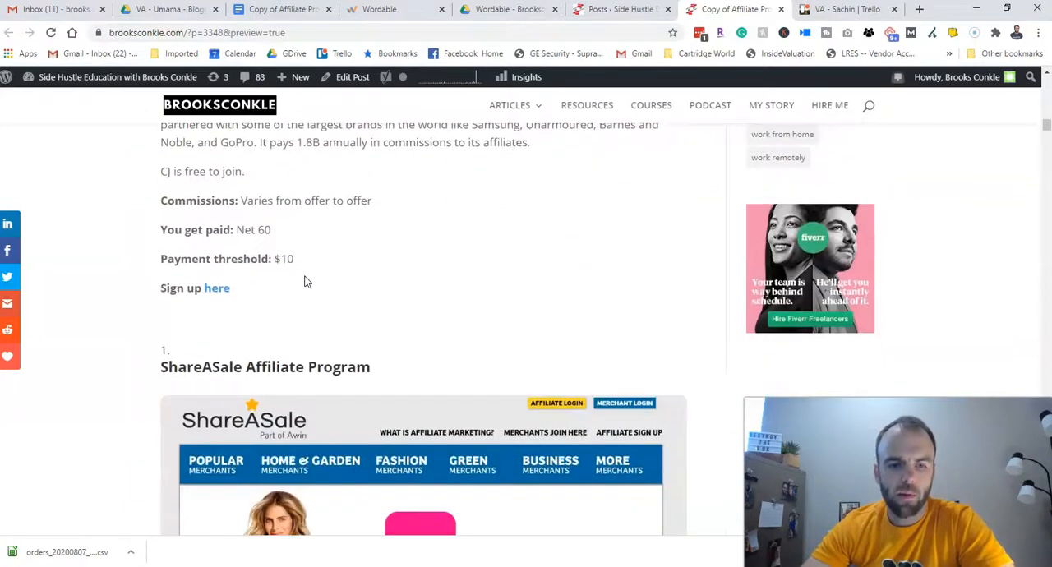
- Switch to the Copy of Affiliate Programs For Beginners Google Doc and go back to its introduction
mouse_move(507, 113)
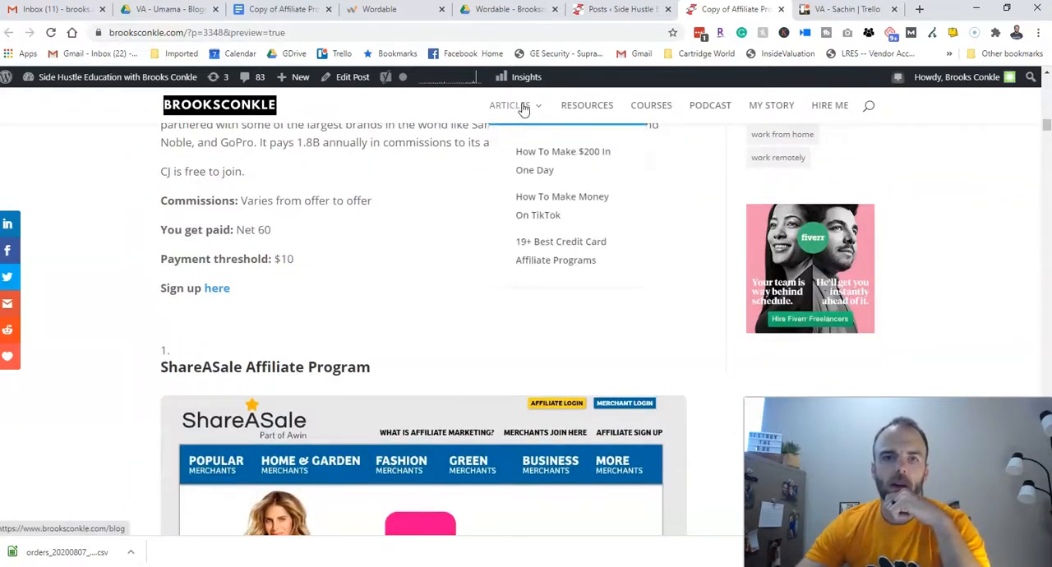
left_click(280, 10)
scroll(259, 187, "down", 1)
scroll(953, 354, "up", 14)
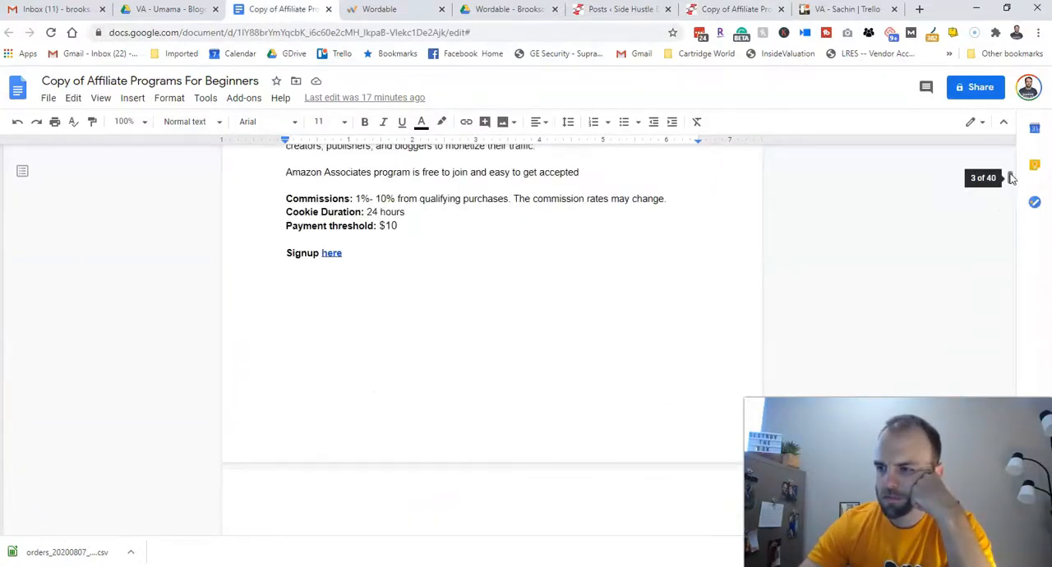
left_click_drag(1012, 178, 1015, 158)
scroll(412, 294, "down", 8)
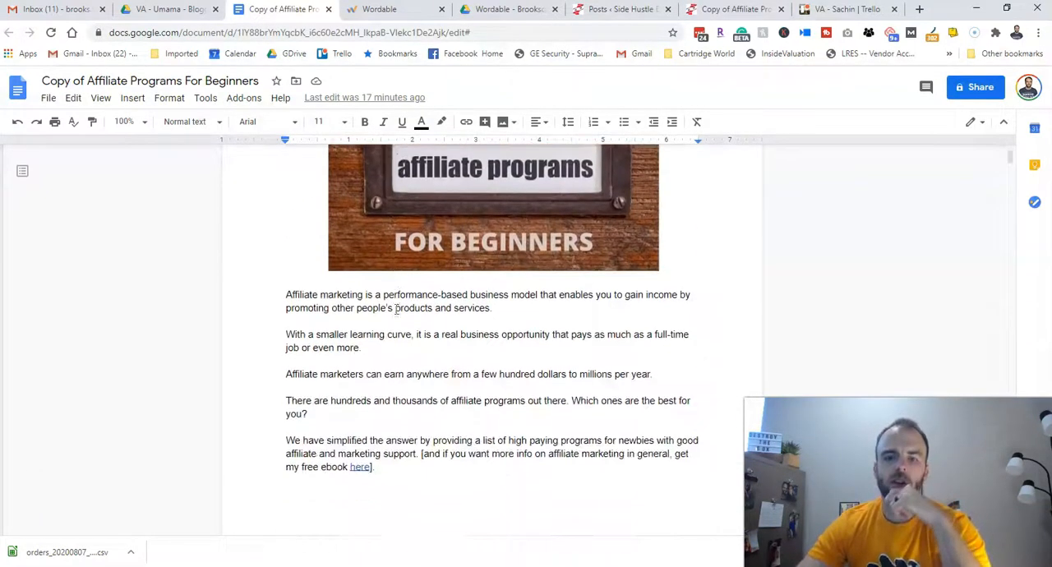
- Review the source document's section headings, numbered program headings, images and signup links through the ShareASale section for comparison with the preview
scroll(396, 309, "down", 4)
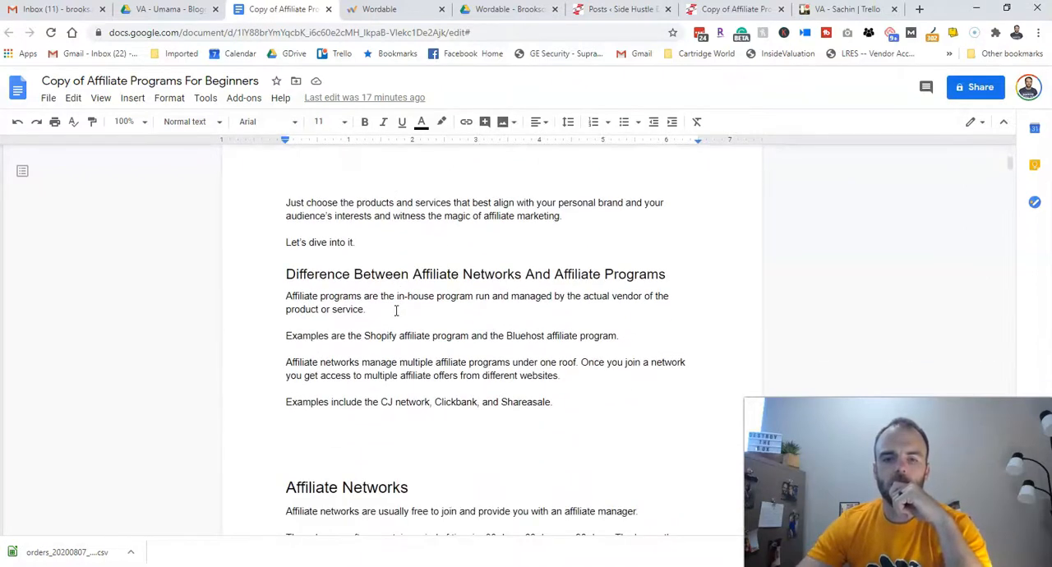
scroll(371, 313, "down", 4)
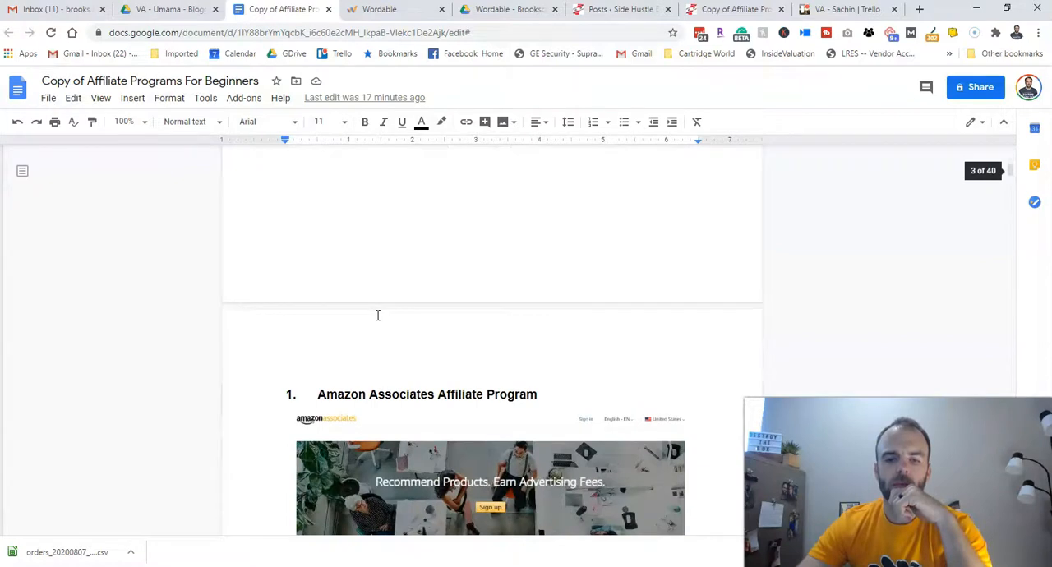
scroll(377, 315, "up", 1)
scroll(378, 316, "down", 5)
scroll(377, 318, "down", 7)
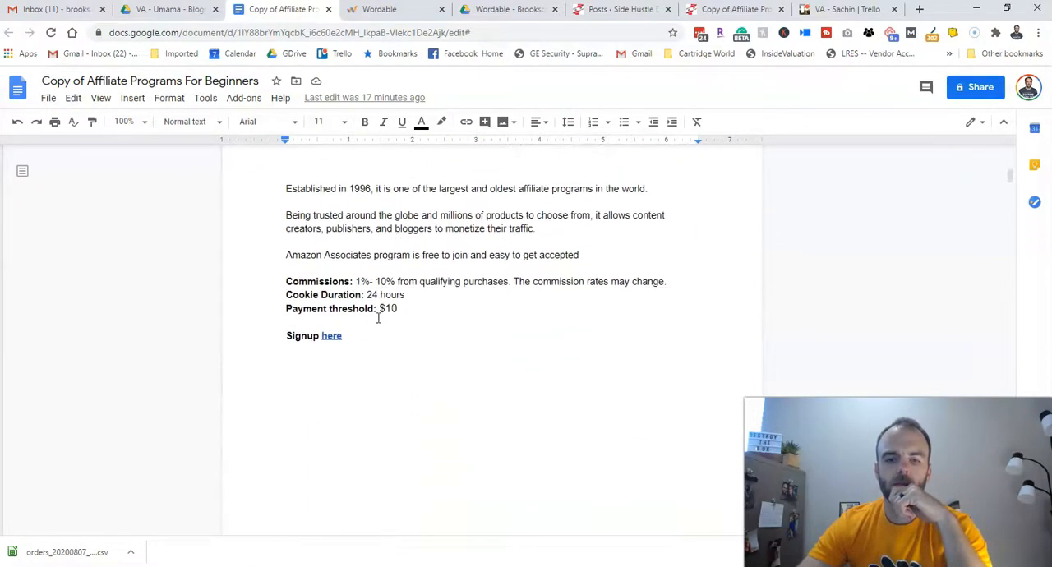
scroll(379, 320, "down", 5)
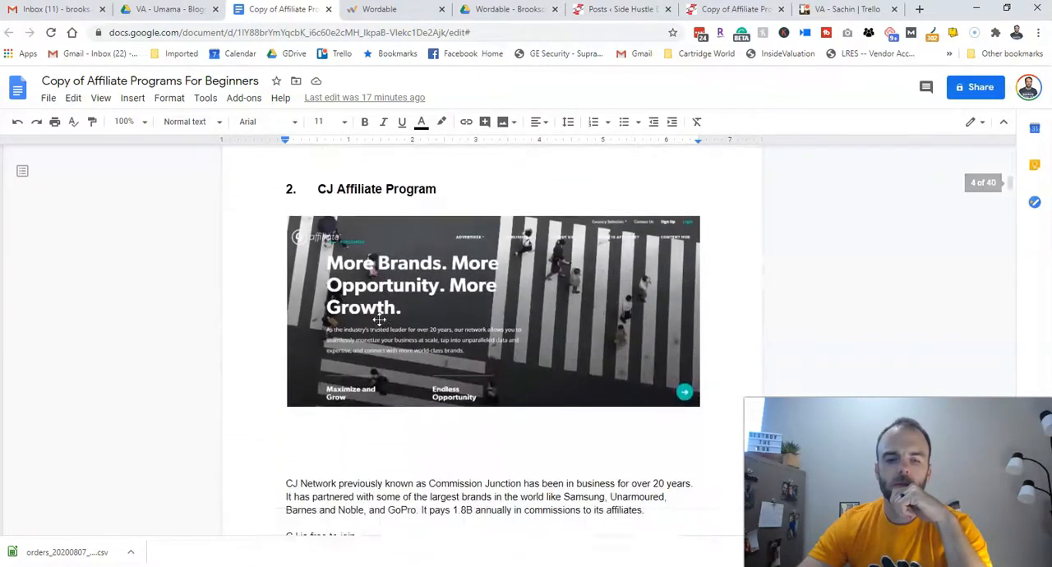
scroll(380, 321, "down", 6)
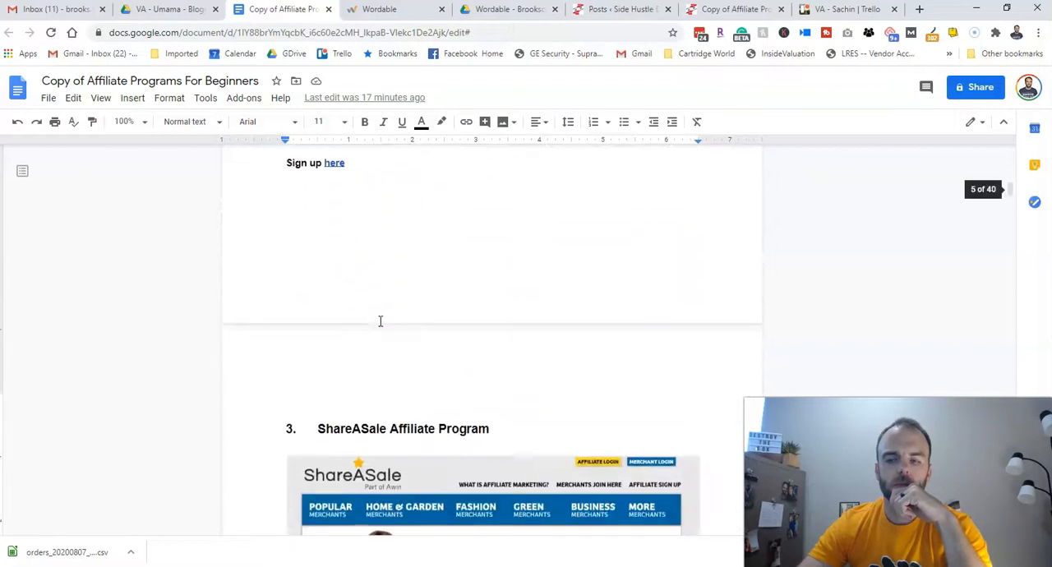
scroll(381, 320, "down", 2)
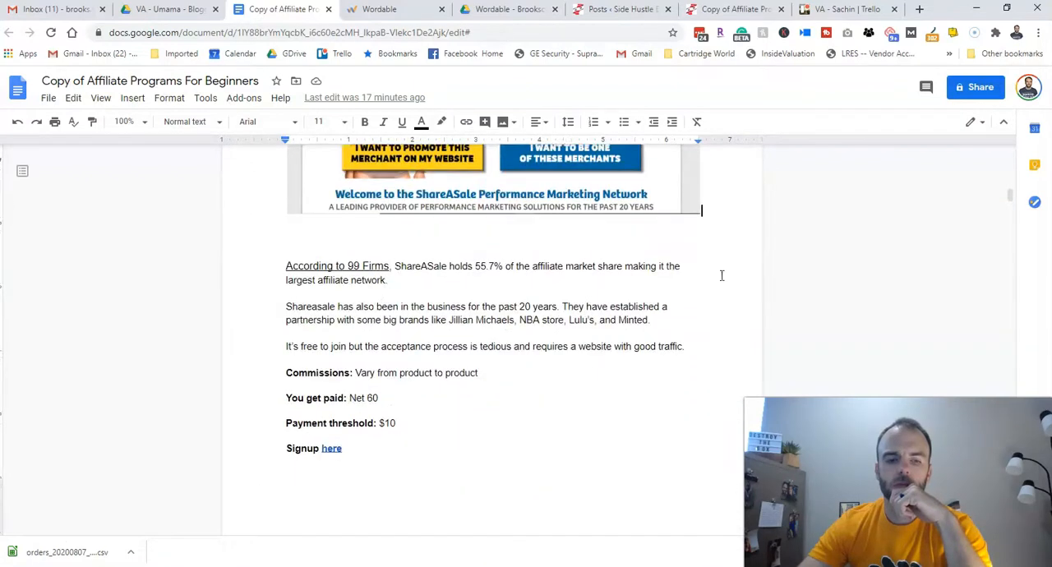
scroll(897, 201, "down", 1)
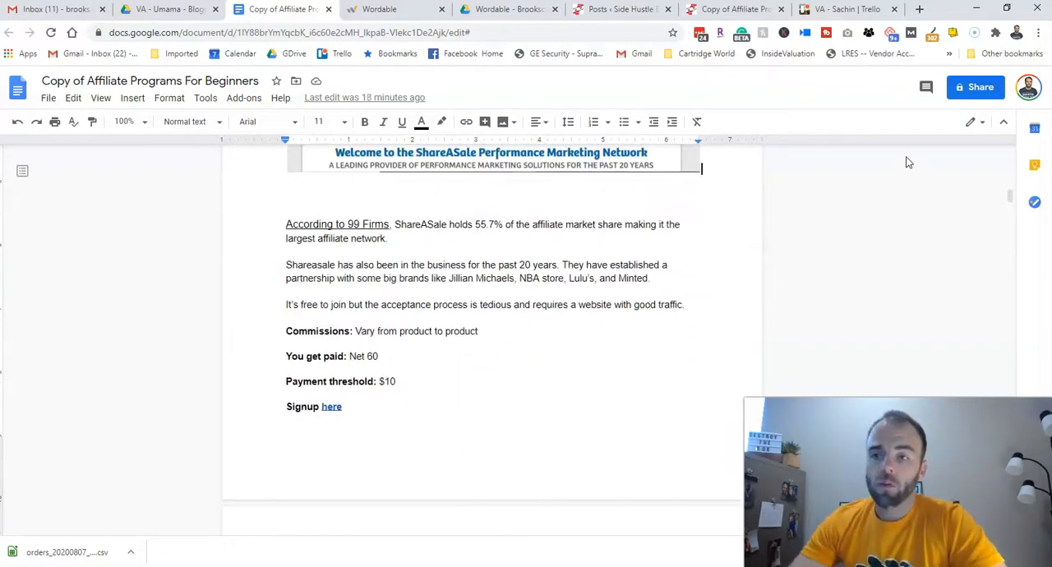
- Check the Wordable exports list and the draft's entry in the WordPress posts list, and return to the Google Doc
left_click(405, 12)
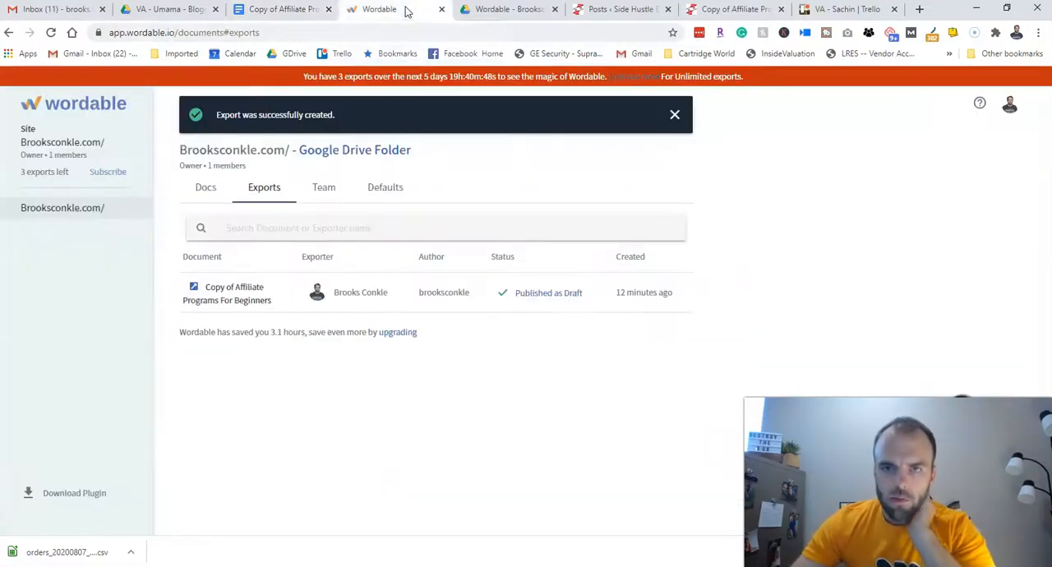
left_click(625, 15)
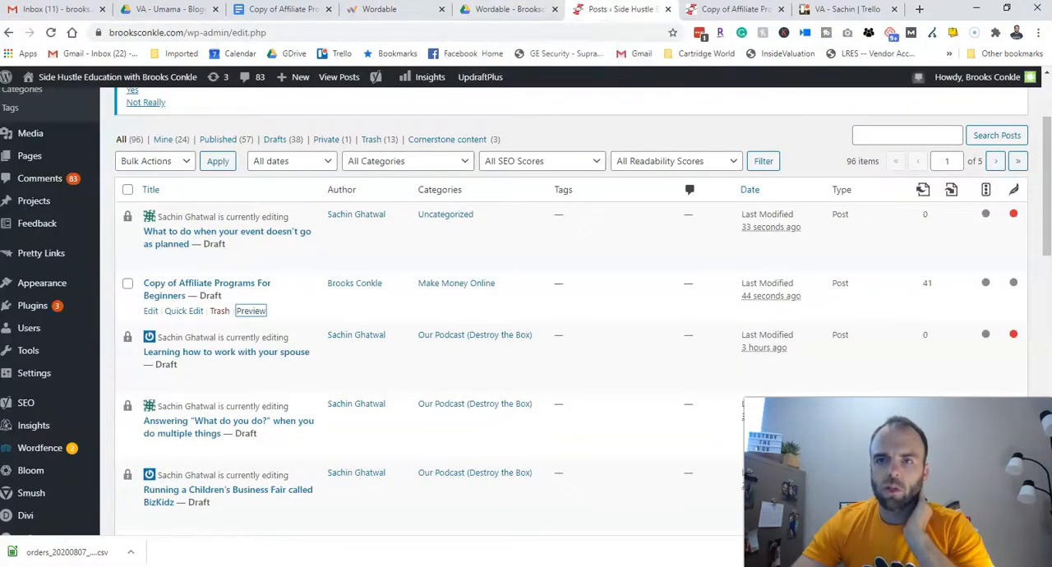
left_click(300, 17)
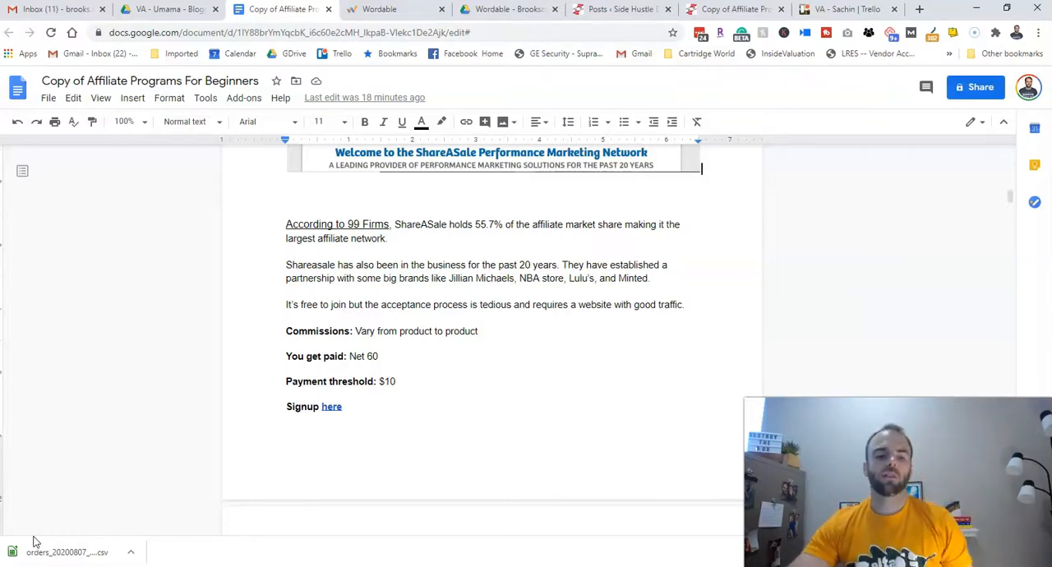
- Switch to the exported draft in the WordPress post editor and review its title, main heading and opening content
key("ctrl+w")
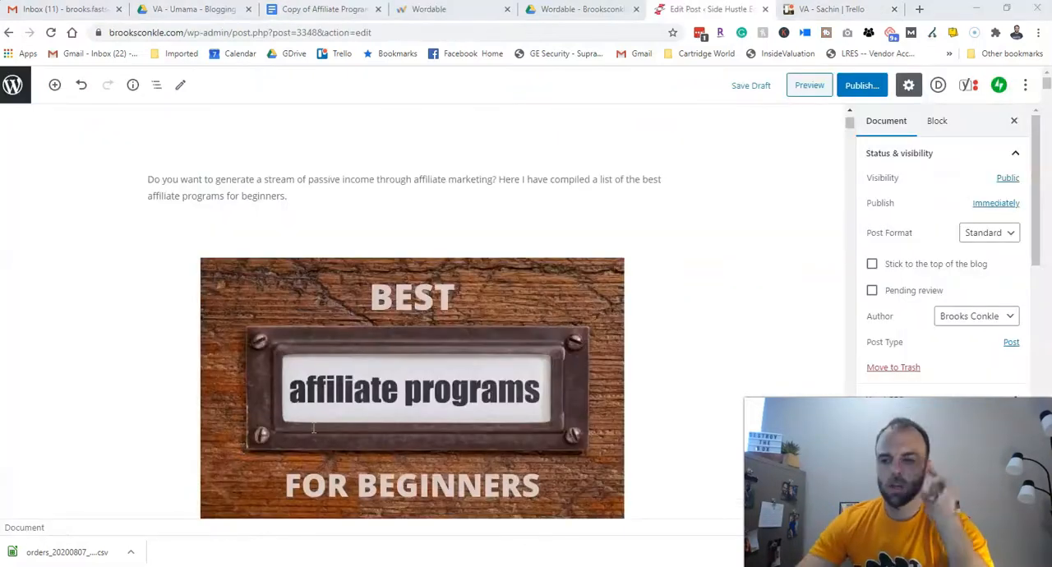
scroll(383, 301, "down", 1)
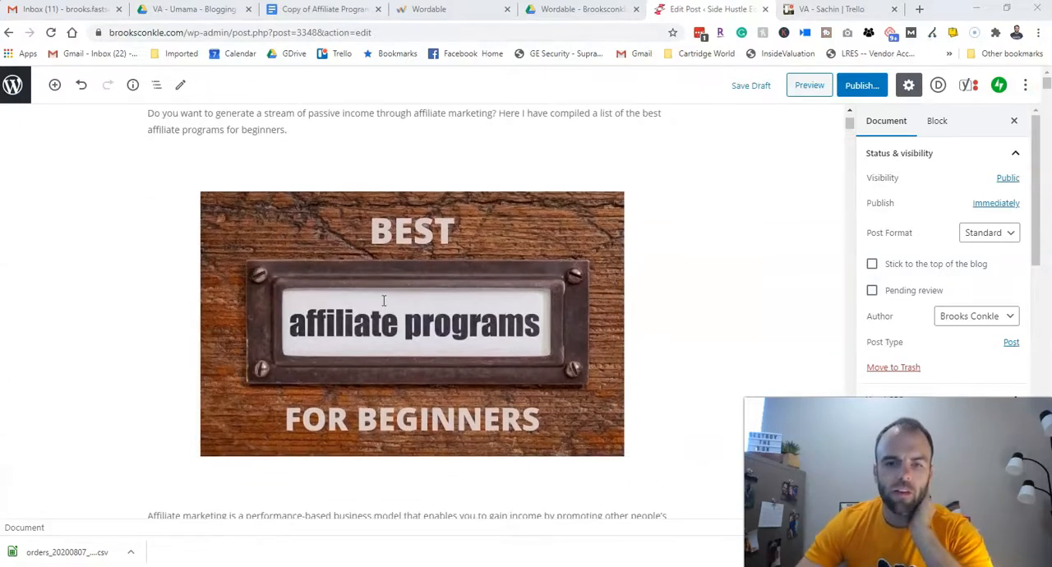
scroll(429, 282, "up", 4)
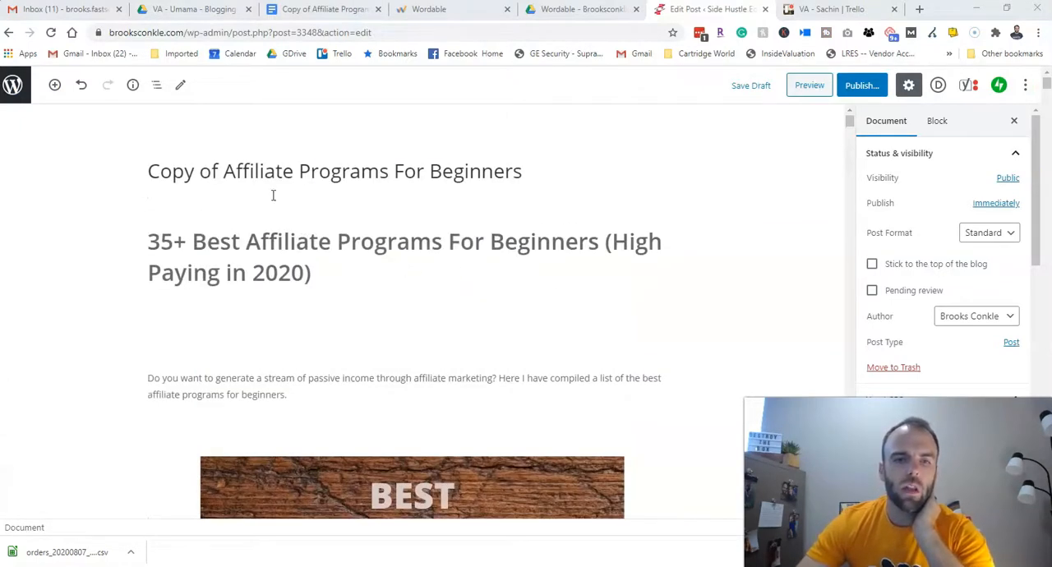
scroll(245, 255, "down", 12)
scroll(246, 255, "down", 2)
scroll(246, 256, "up", 9)
scroll(245, 256, "up", 1)
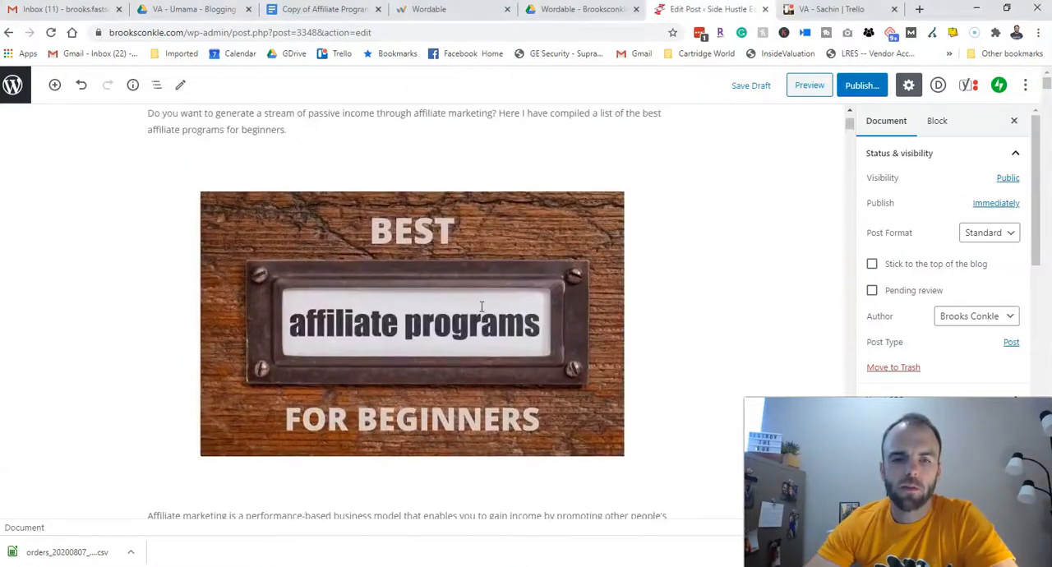
- Inspect the alternative text in the intro image's details and close them without making changes
left_click(474, 306)
left_click(443, 172)
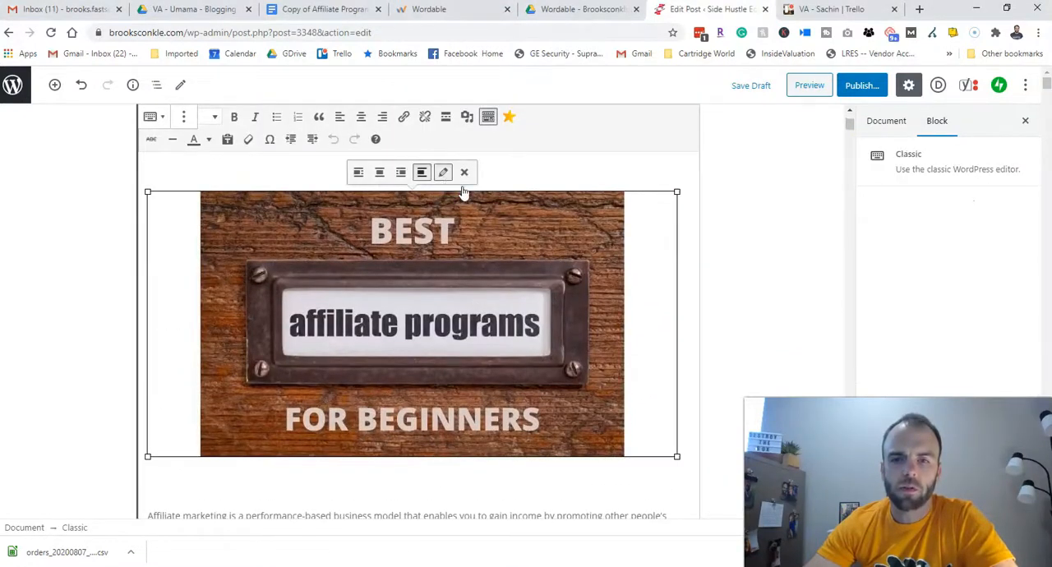
left_click(310, 139)
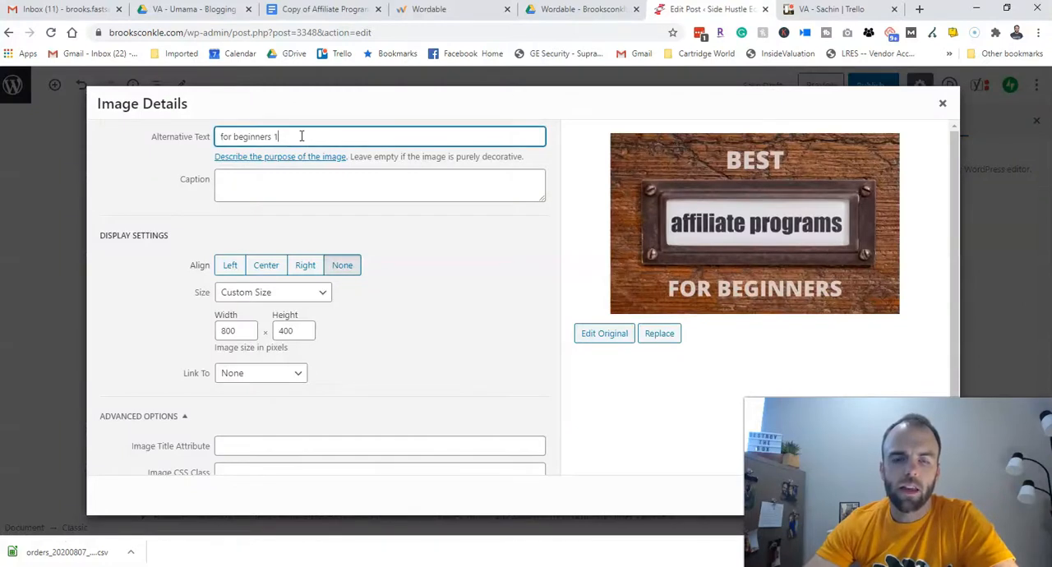
left_click_drag(301, 137, 167, 141)
left_click(326, 135)
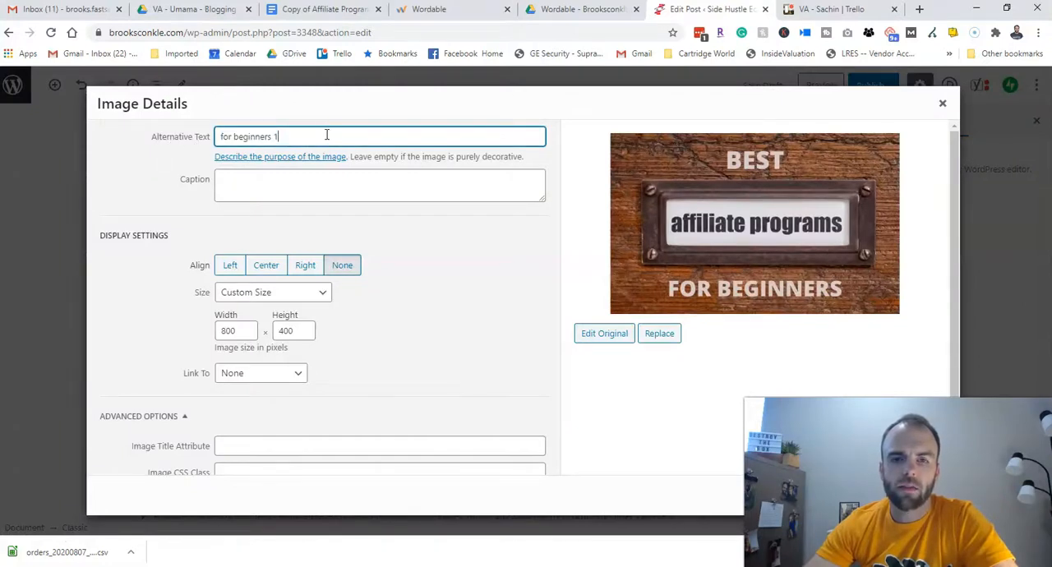
left_click(941, 104)
- Inspect the alternative text in the Amazon Associates screenshot's image details and close them without making changes
scroll(302, 275, "down", 8)
scroll(302, 275, "down", 12)
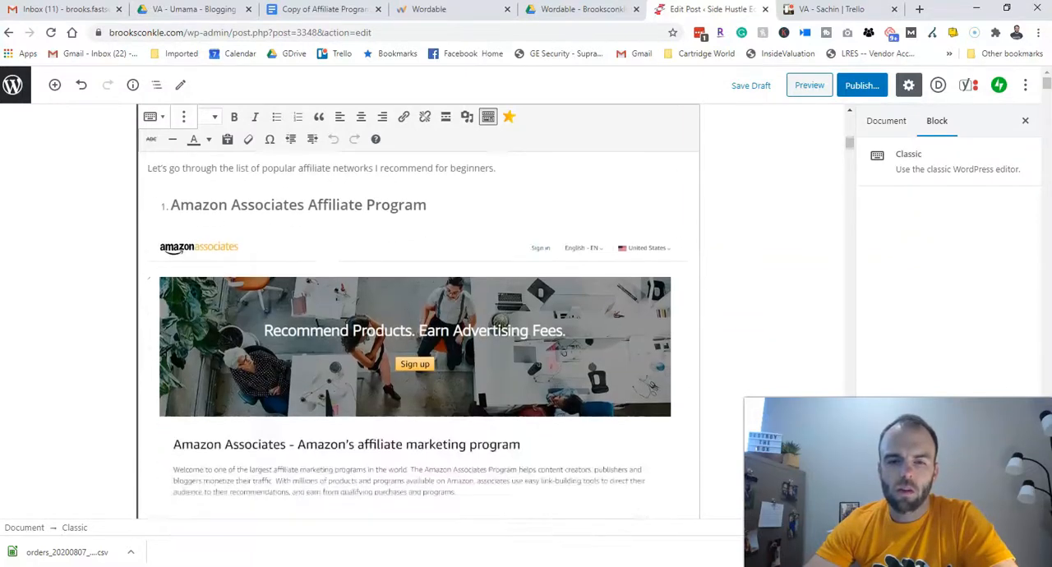
scroll(374, 286, "down", 2)
left_click(374, 286)
scroll(421, 209, "up", 2)
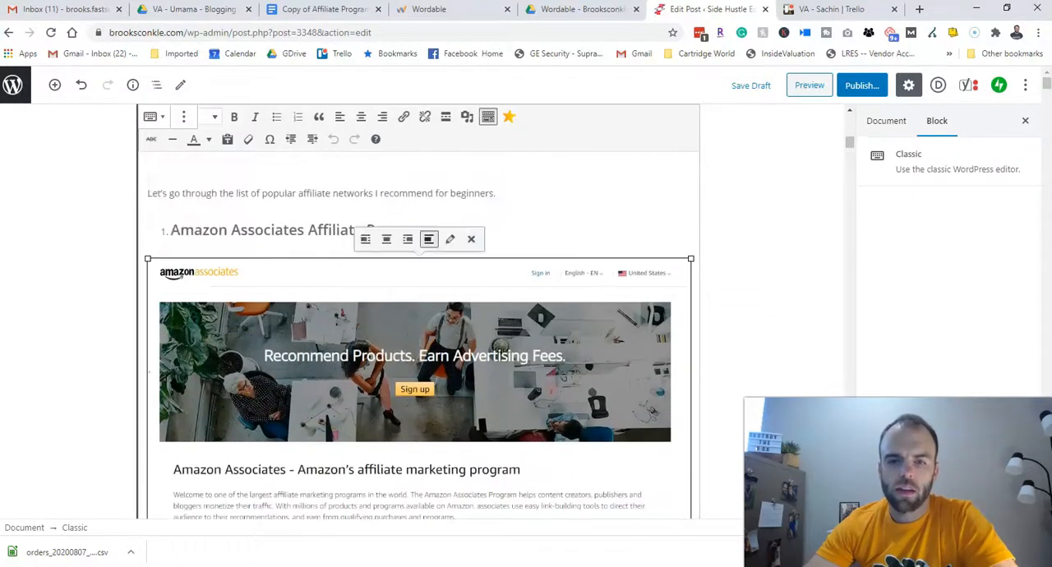
left_click(449, 239)
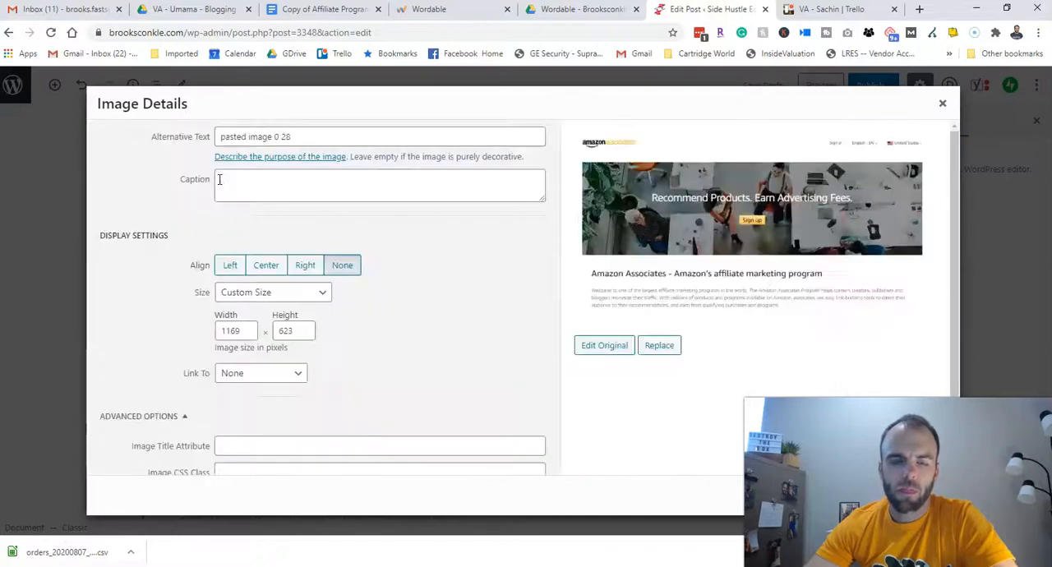
left_click(332, 136)
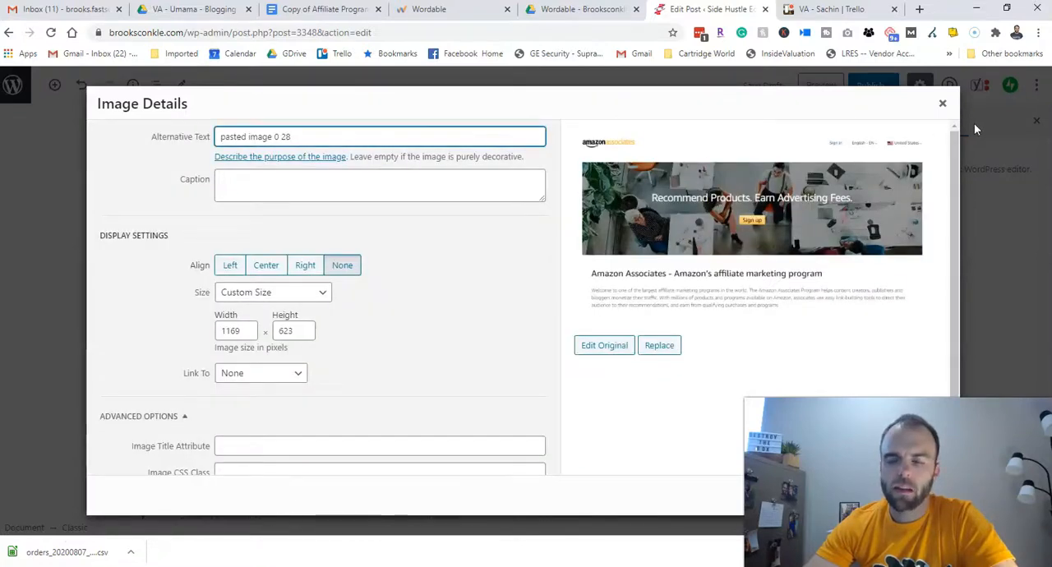
left_click(941, 105)
- Look over the introduction in the editor and compare the post title with the 35+ Best Affiliate Programs main heading
scroll(485, 275, "down", 6)
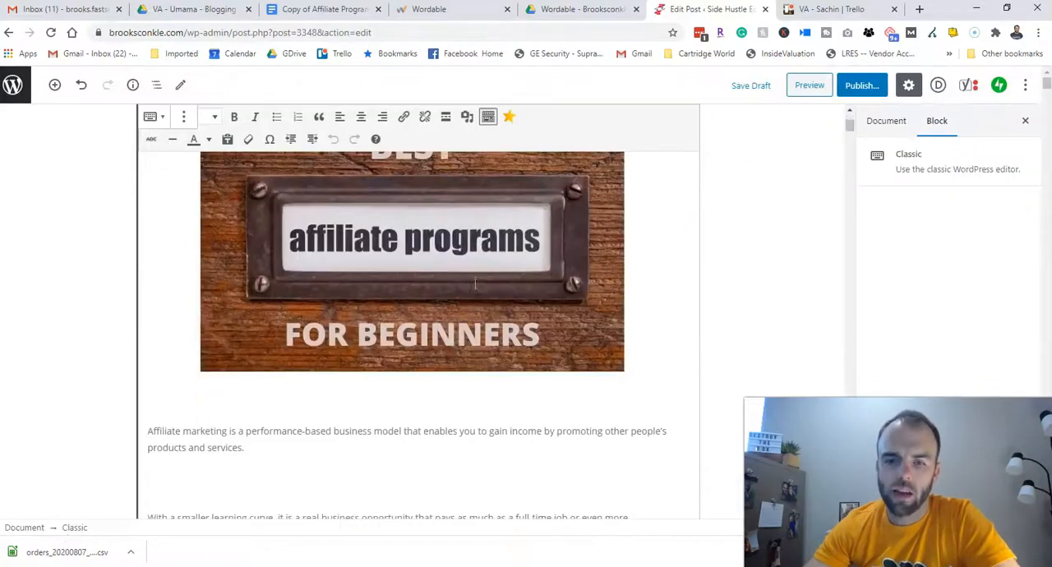
scroll(469, 288, "down", 2)
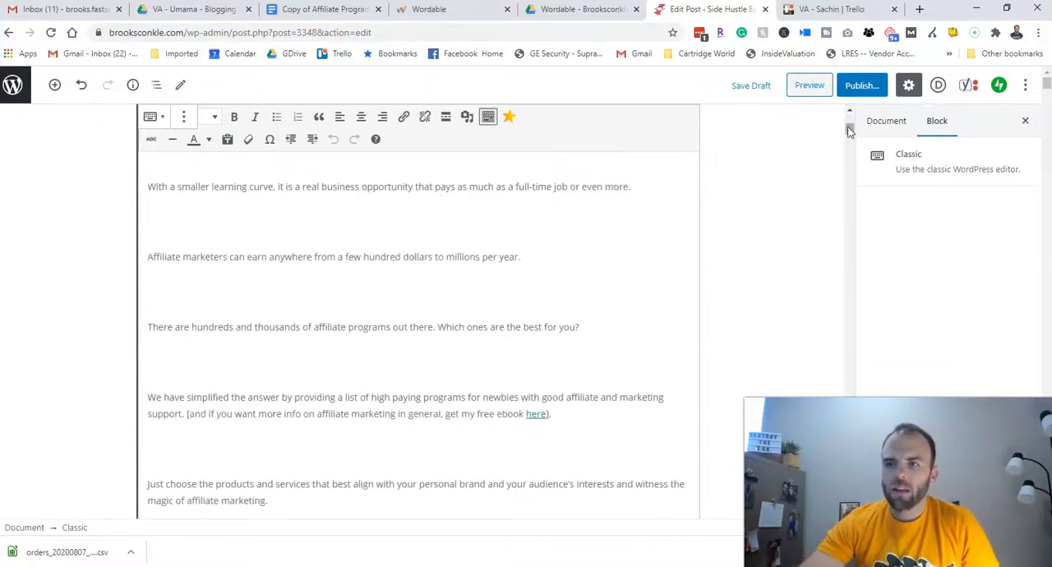
left_click_drag(849, 132, 849, 121)
scroll(712, 176, "down", 2)
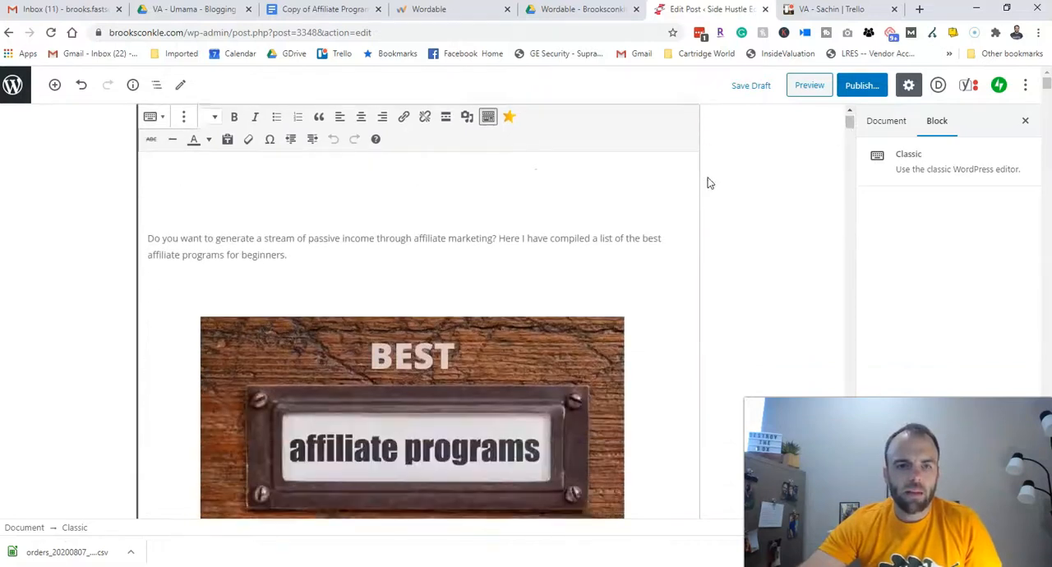
scroll(705, 184, "up", 2)
left_click(265, 321)
left_click(296, 172)
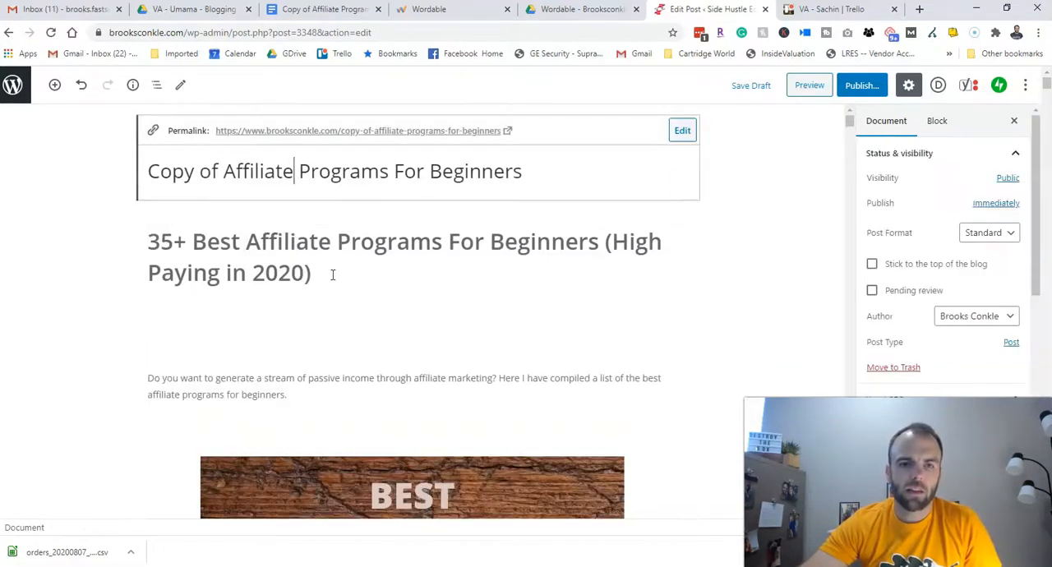
left_click(309, 282)
left_click(777, 232)
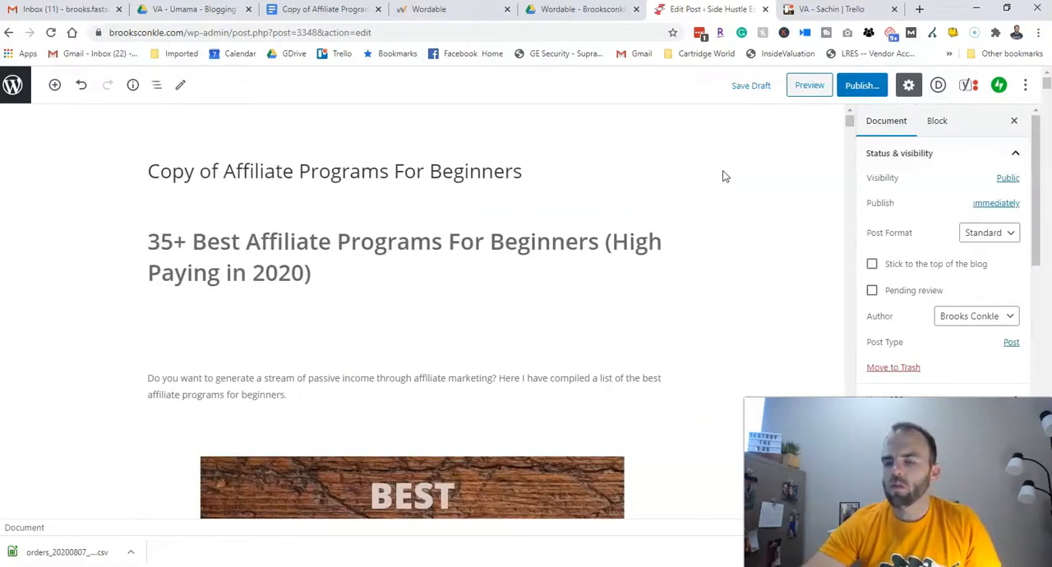
left_click(599, 240)
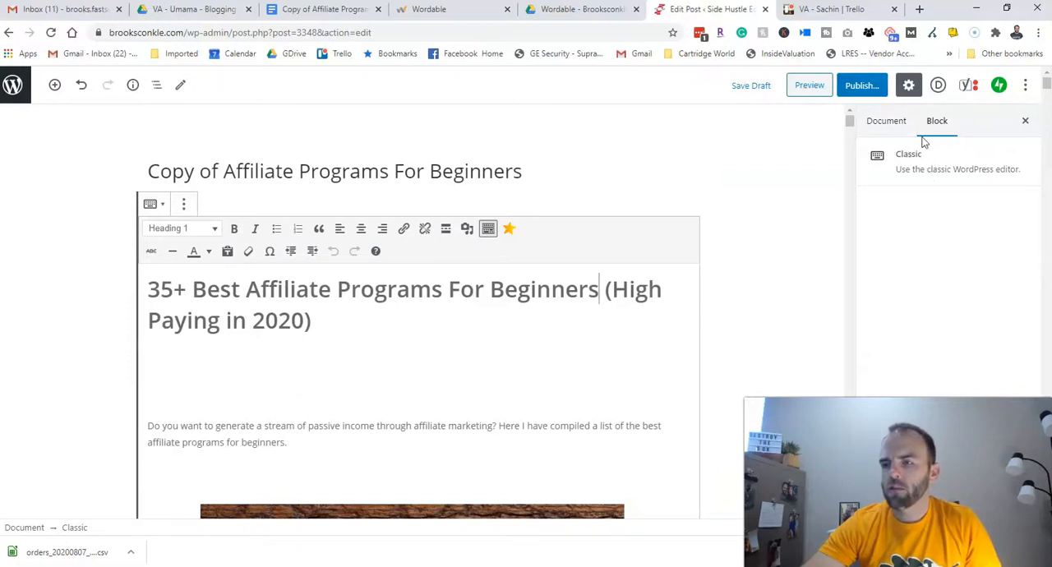
- Look over the post's document settings and the Classic block's settings in the editor
left_click(886, 130)
left_click(934, 124)
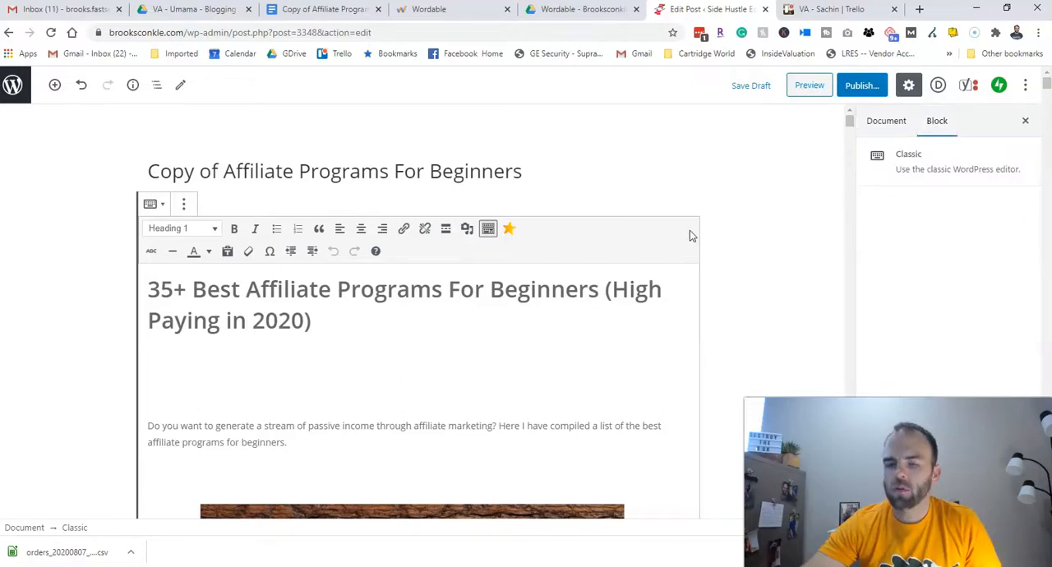
left_click(538, 192)
- Review the draft's formatting from the affiliate networks introduction through the Amazon Associates and CJ Network sections
scroll(472, 284, "down", 10)
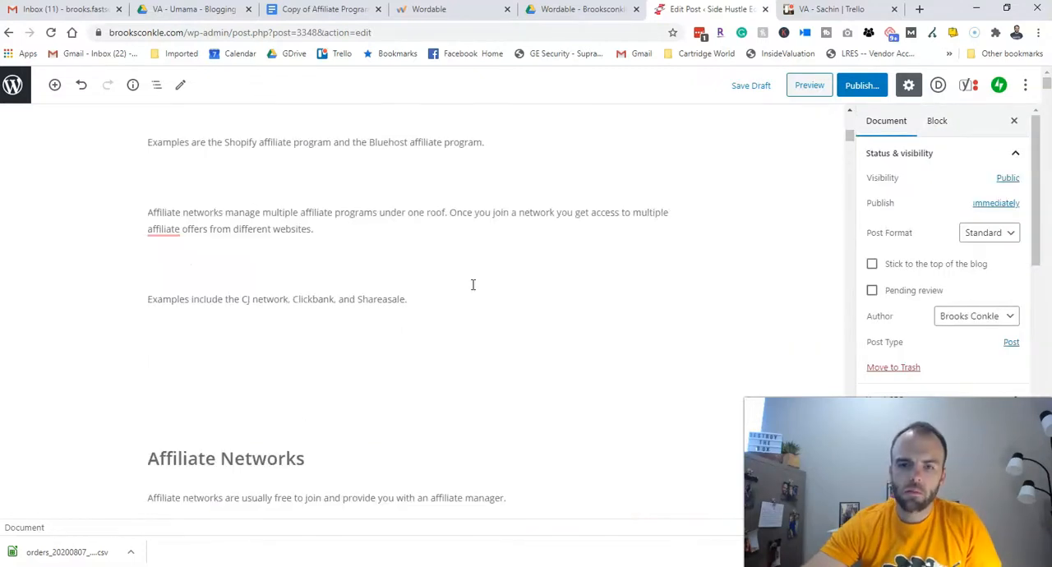
left_click(426, 308)
scroll(414, 311, "down", 8)
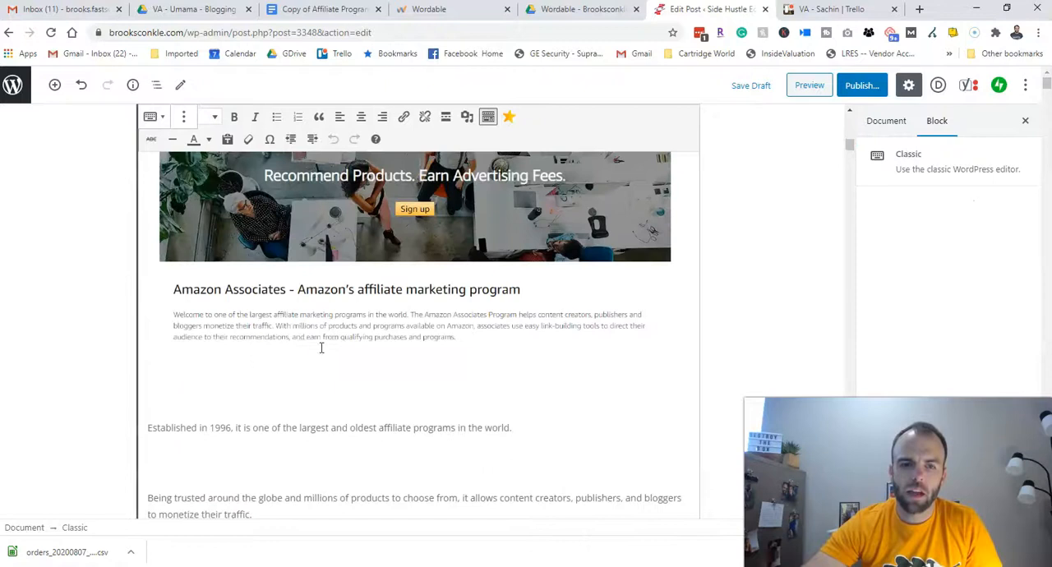
scroll(333, 380, "down", 10)
left_click(326, 284)
left_click(371, 378)
scroll(349, 329, "down", 3)
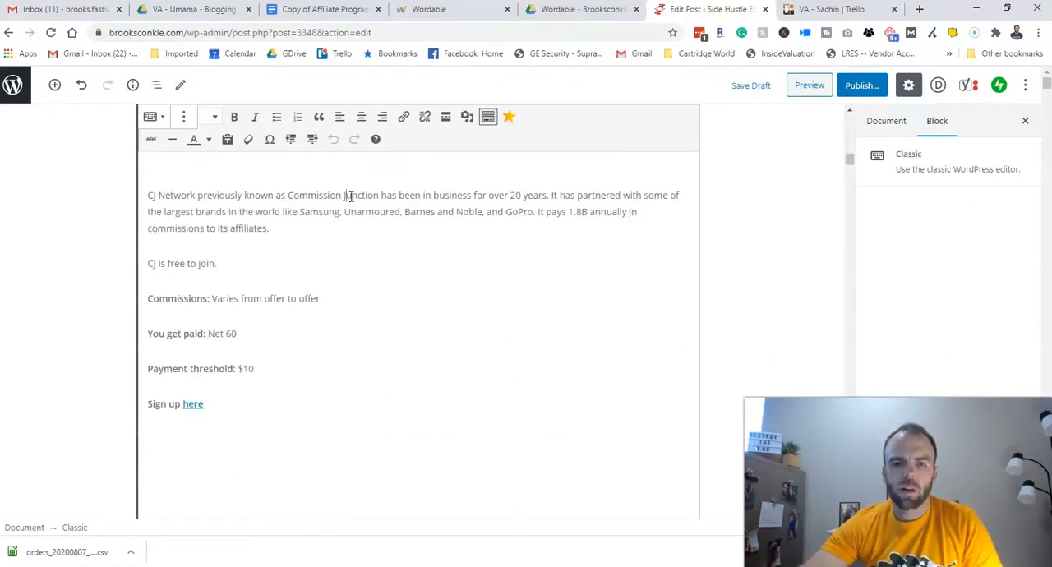
- Examine the numbering of the program headings from ShareASale through ClickBank, eBay and Fiverr to Impact Radius
scroll(347, 210, "down", 5)
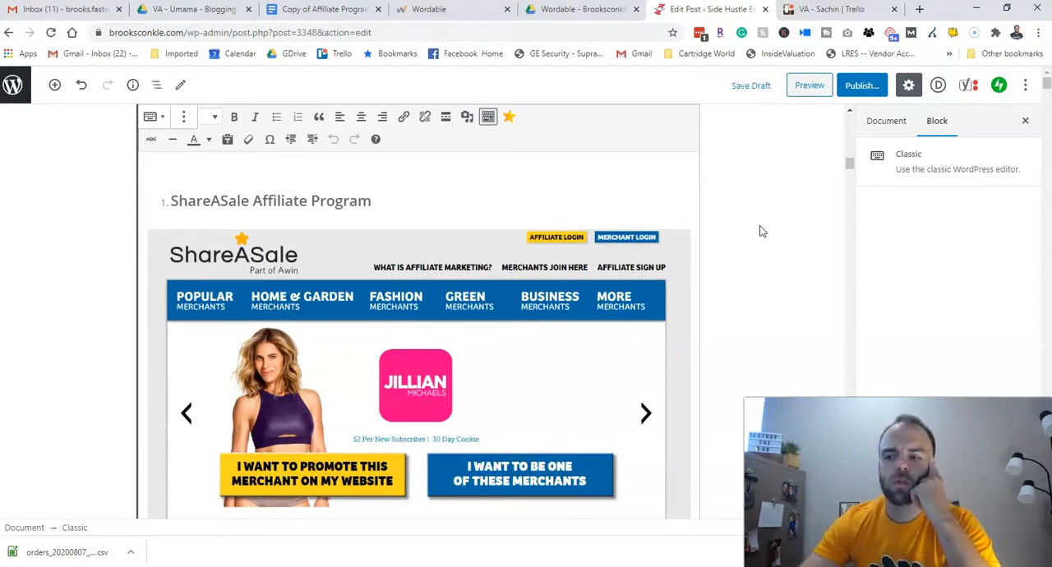
scroll(761, 231, "down", 6)
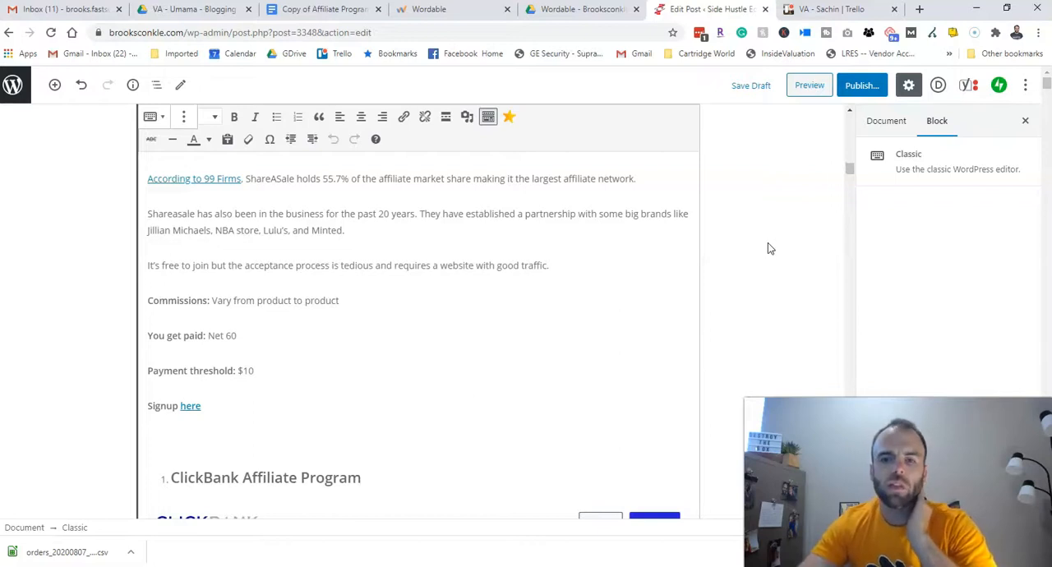
scroll(769, 248, "down", 3)
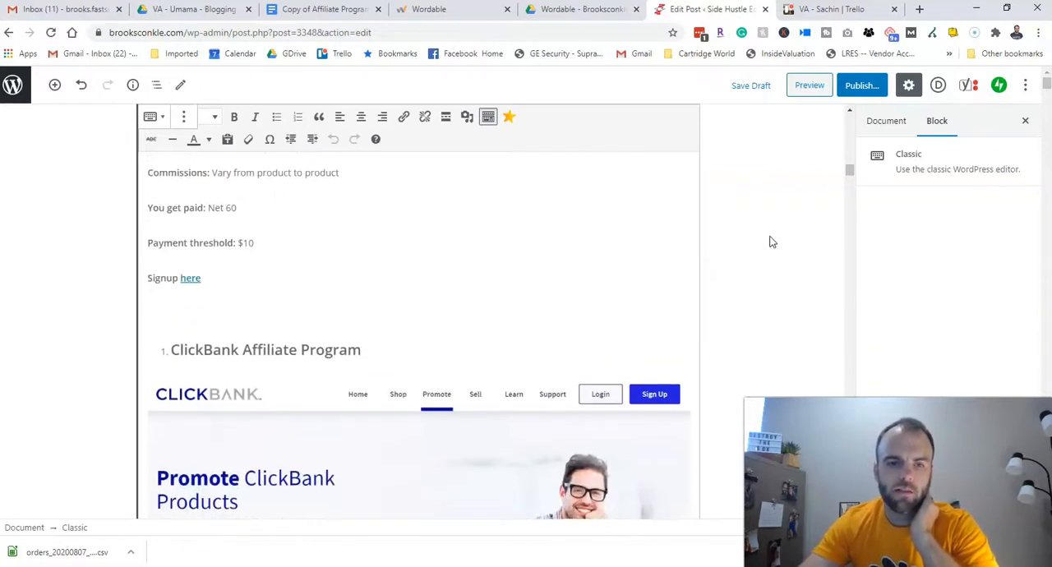
scroll(774, 243, "down", 5)
scroll(773, 241, "down", 10)
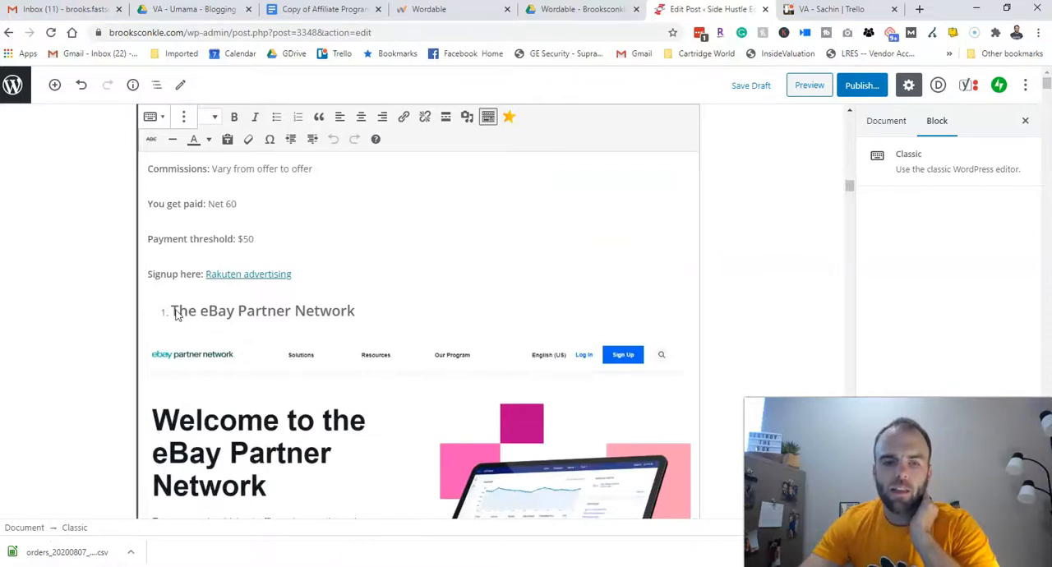
scroll(175, 314, "down", 20)
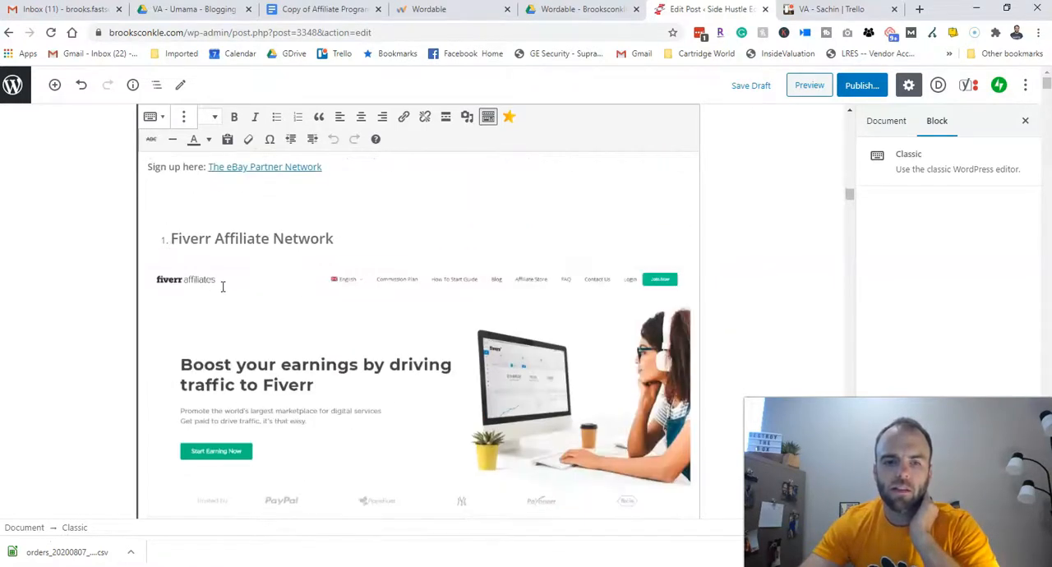
scroll(222, 287, "down", 15)
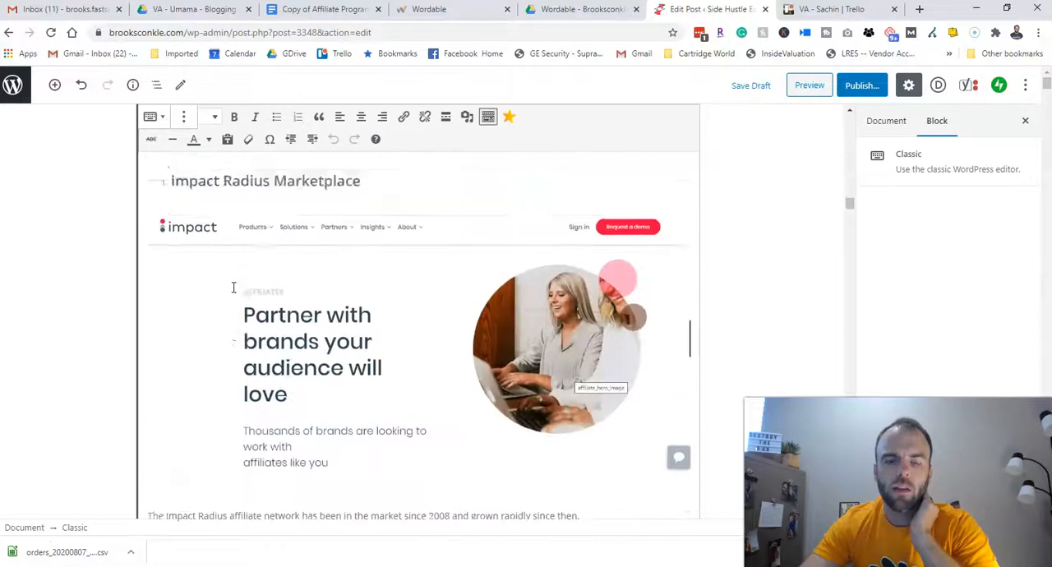
scroll(233, 287, "up", 3)
- Switch to the source article in Google Docs and find the numbered Amazon Associates Affiliate Program heading for comparison
left_click(313, 10)
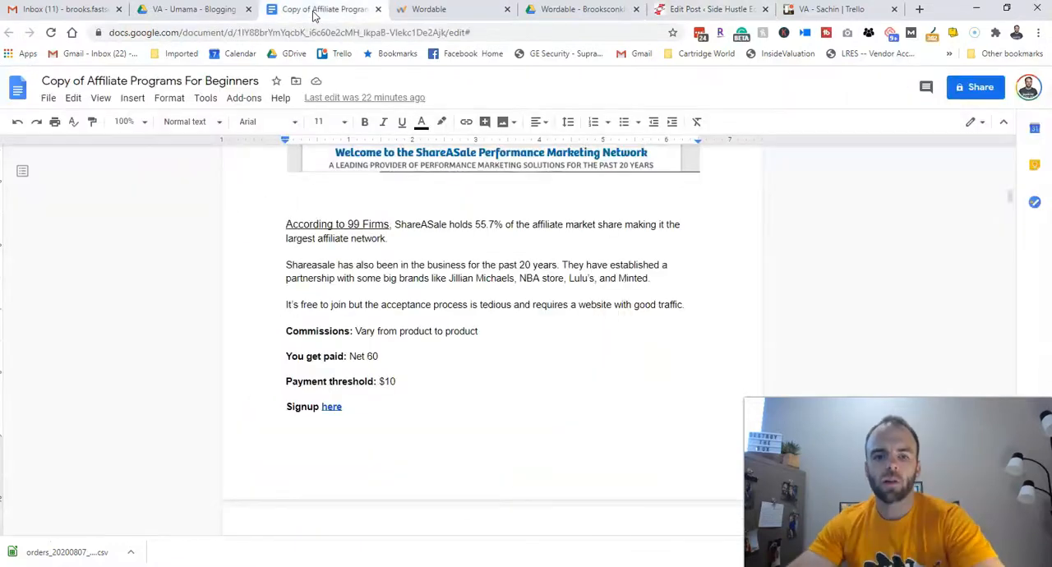
scroll(402, 336, "up", 6)
scroll(483, 325, "up", 15)
scroll(441, 329, "up", 3)
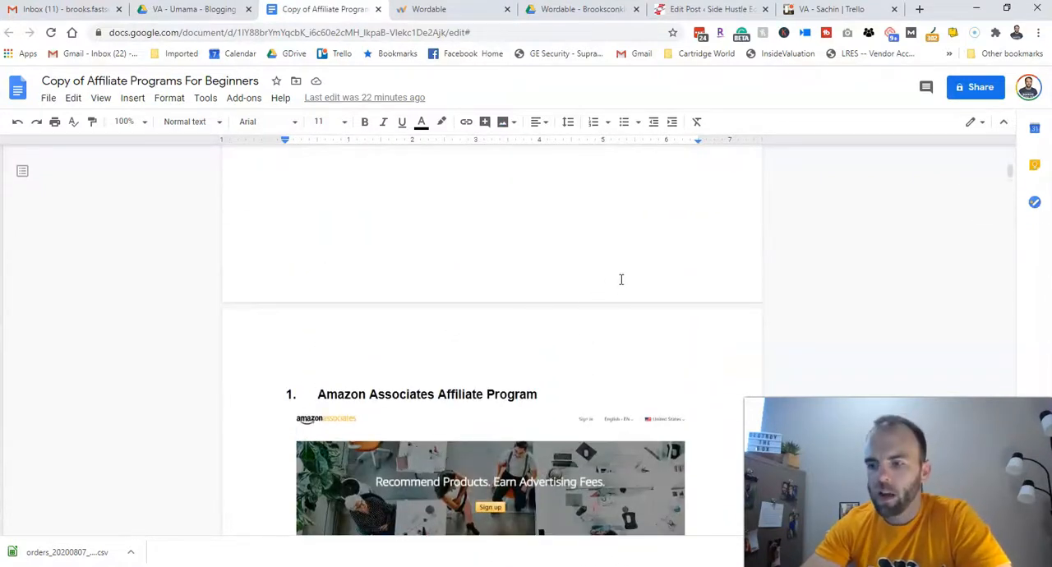